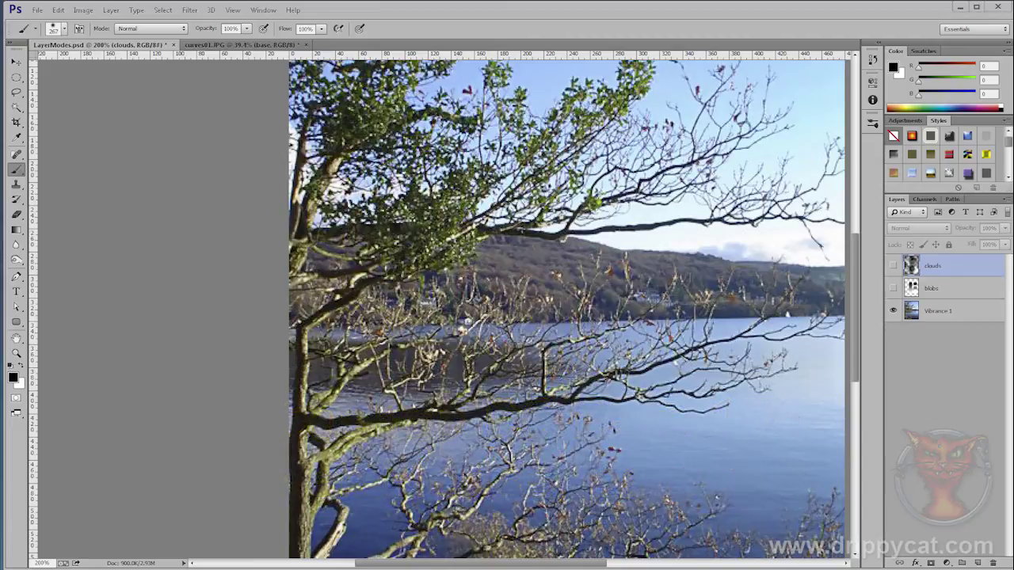
# - Show the clouds layer and try the Screen, Difference, Linear Dodge (Add) and Darken blends on it
pyautogui.click(893, 266)
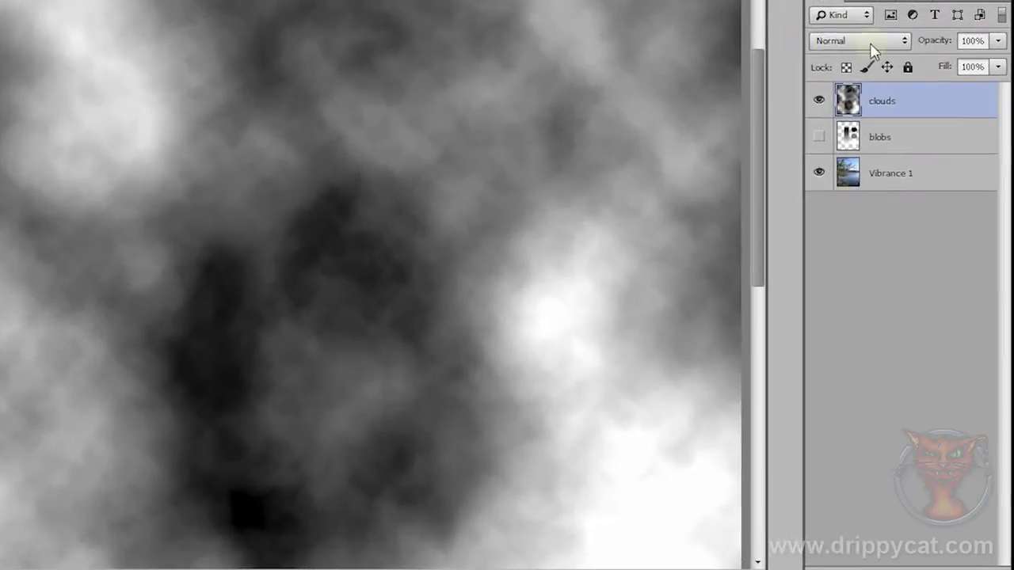
pyautogui.click(926, 229)
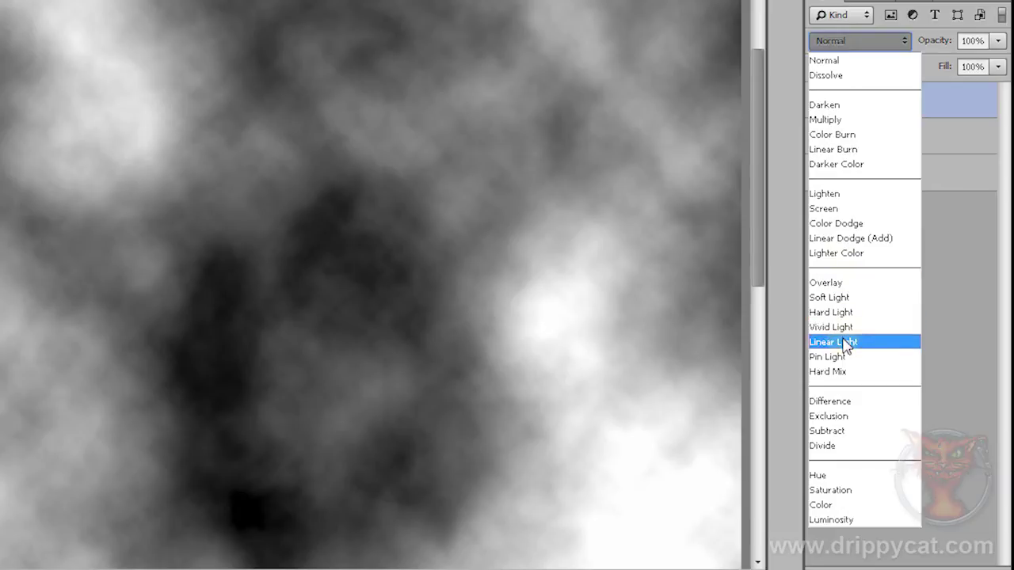
pyautogui.click(824, 208)
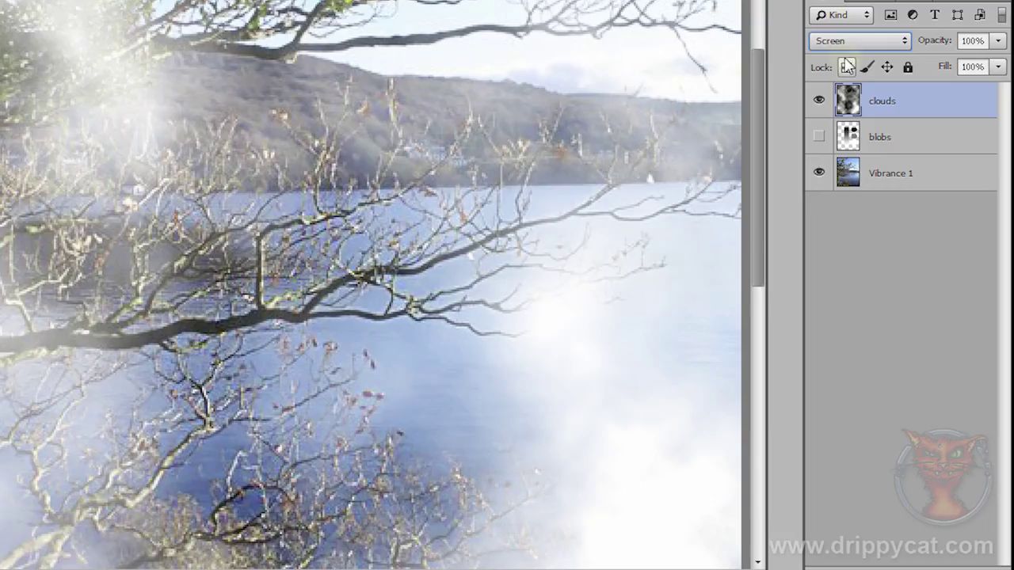
pyautogui.click(849, 41)
pyautogui.click(848, 401)
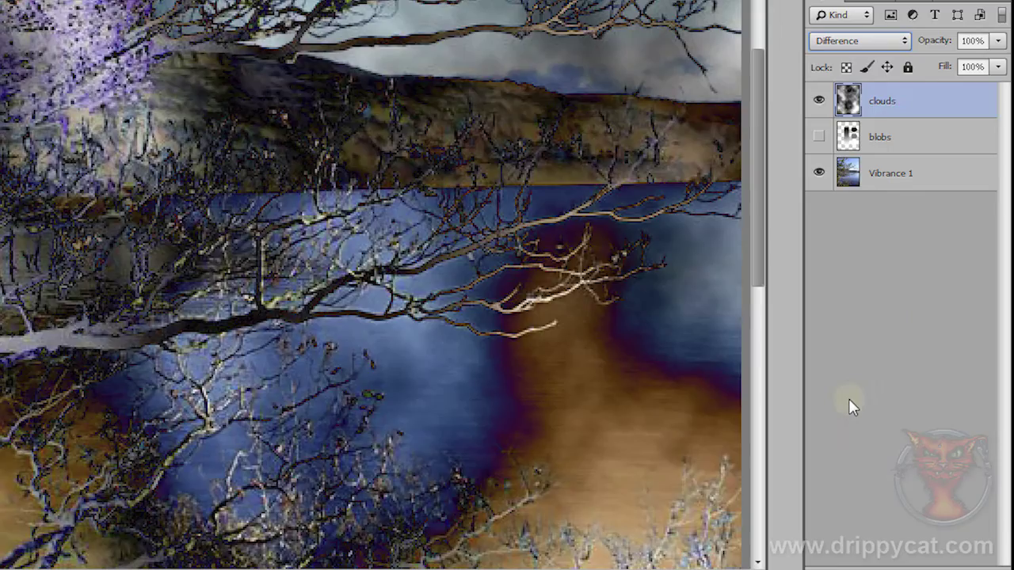
pyautogui.click(870, 40)
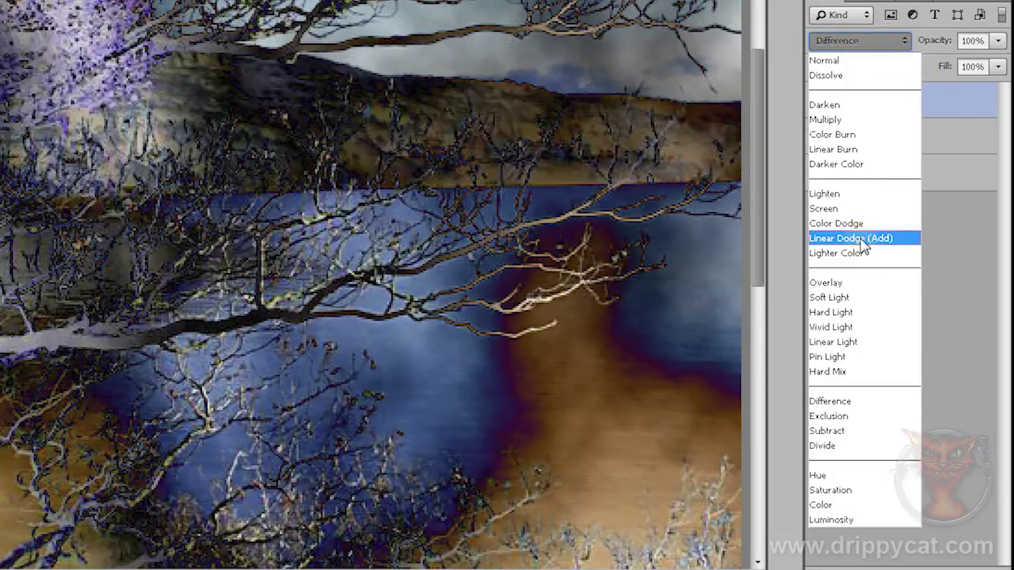
pyautogui.click(867, 238)
pyautogui.click(867, 41)
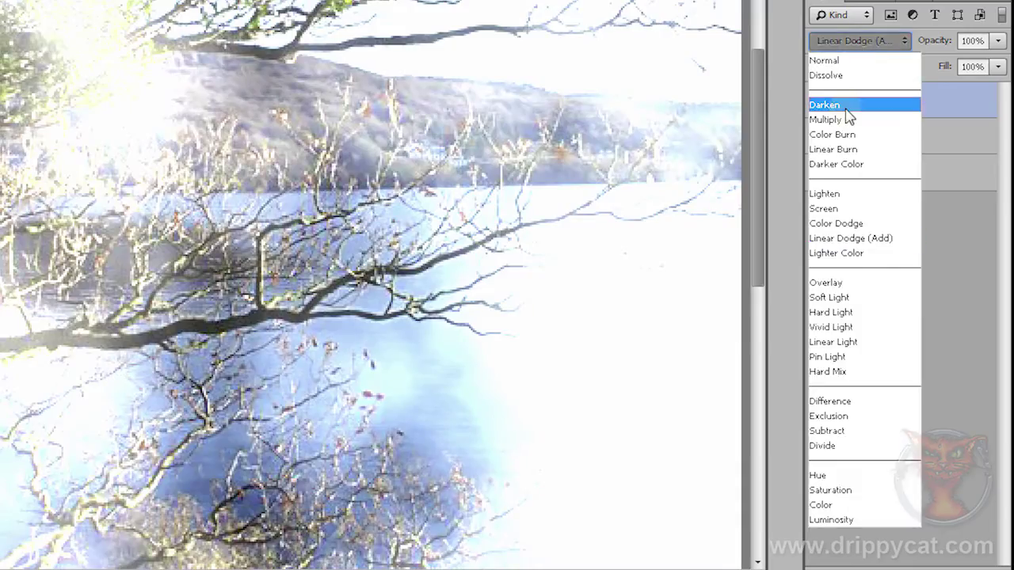
pyautogui.click(848, 105)
# - Try Exclusion and Divide on the clouds layer, then reset it to Normal and hide it
pyautogui.click(855, 36)
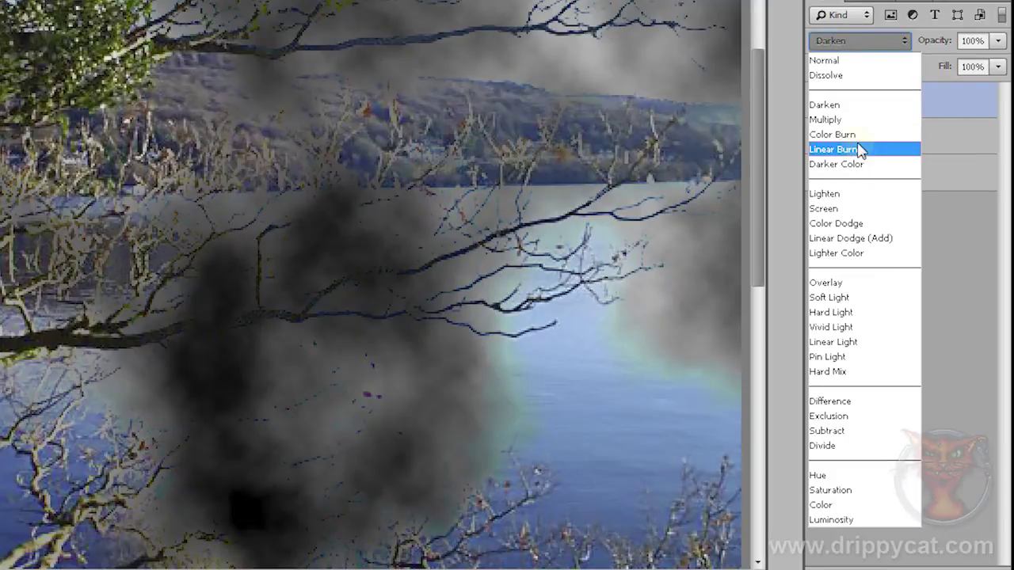
pyautogui.click(851, 419)
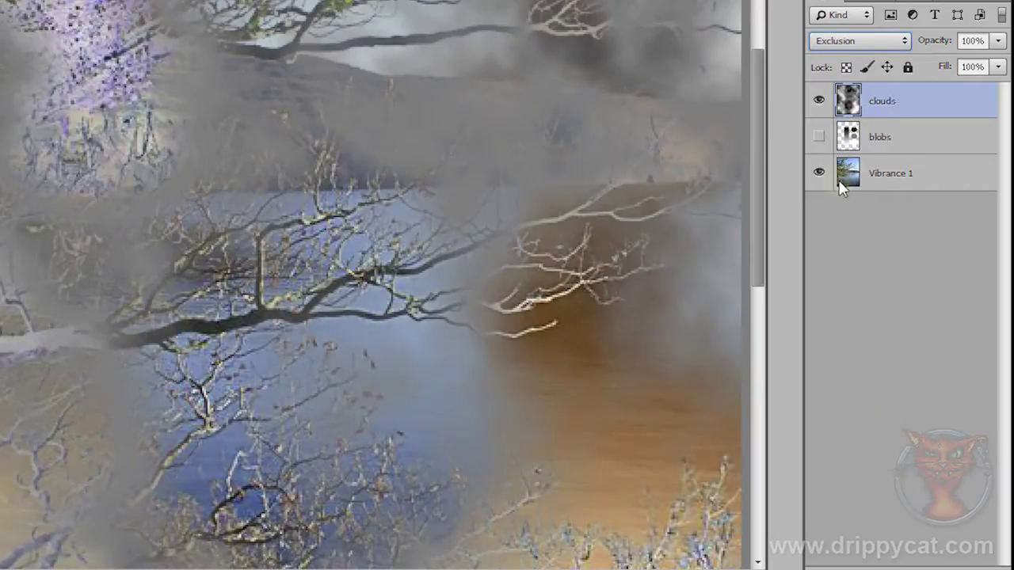
pyautogui.click(847, 41)
pyautogui.click(855, 446)
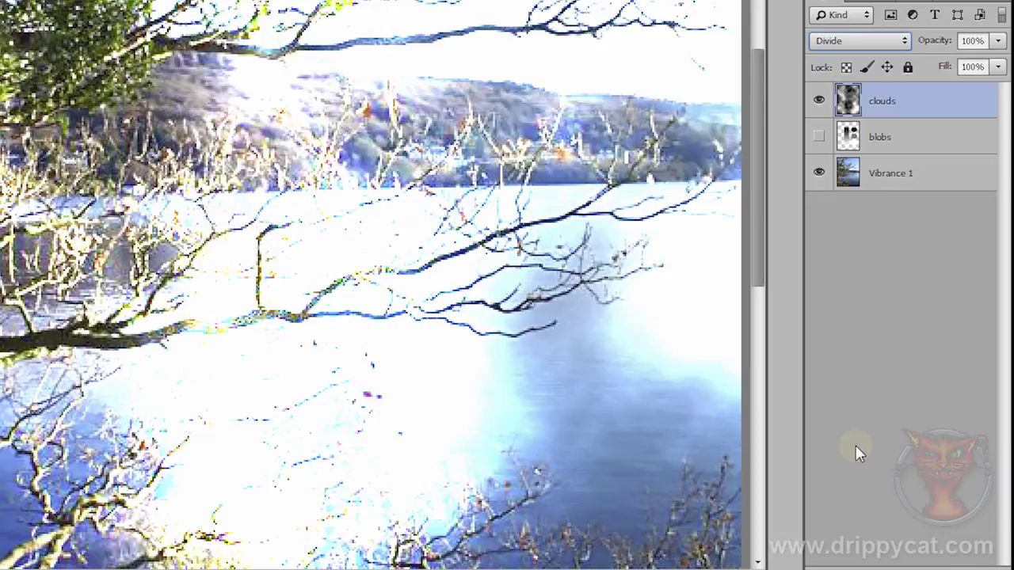
pyautogui.click(856, 41)
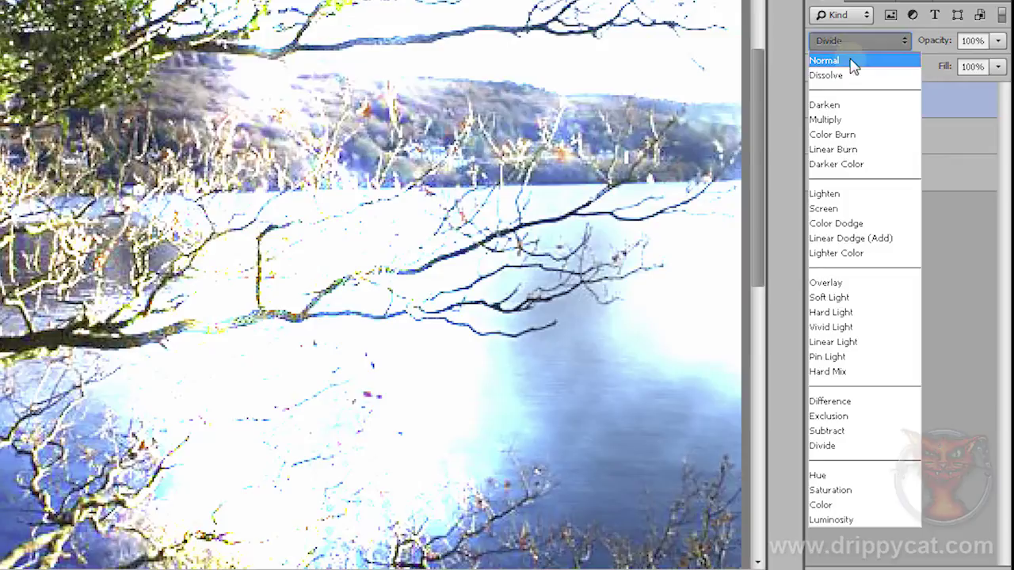
pyautogui.click(851, 61)
pyautogui.click(819, 101)
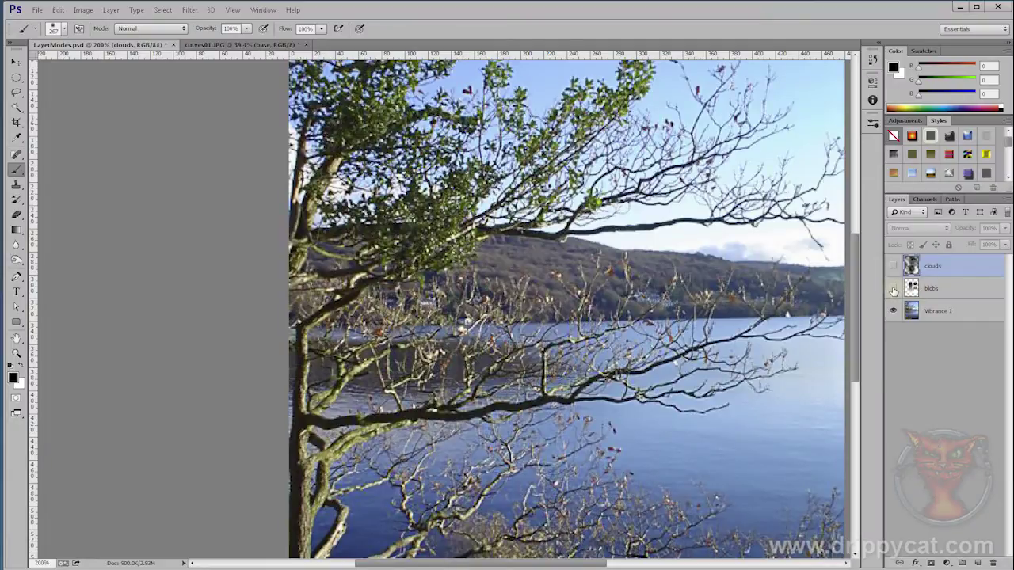
# - Show the blobs layer, briefly toggle the clouds layer, and select blobs for editing
pyautogui.click(893, 288)
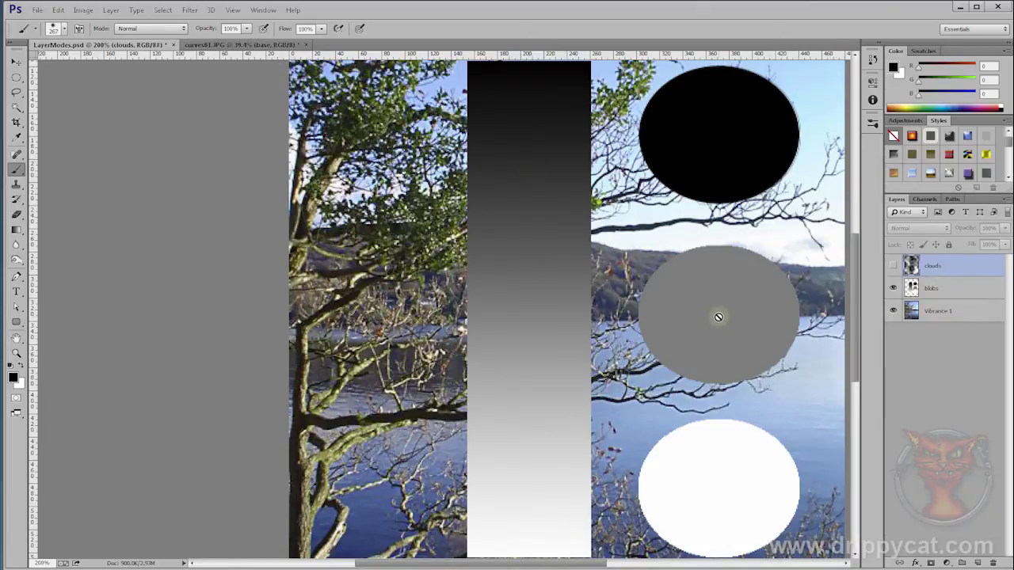
pyautogui.click(893, 268)
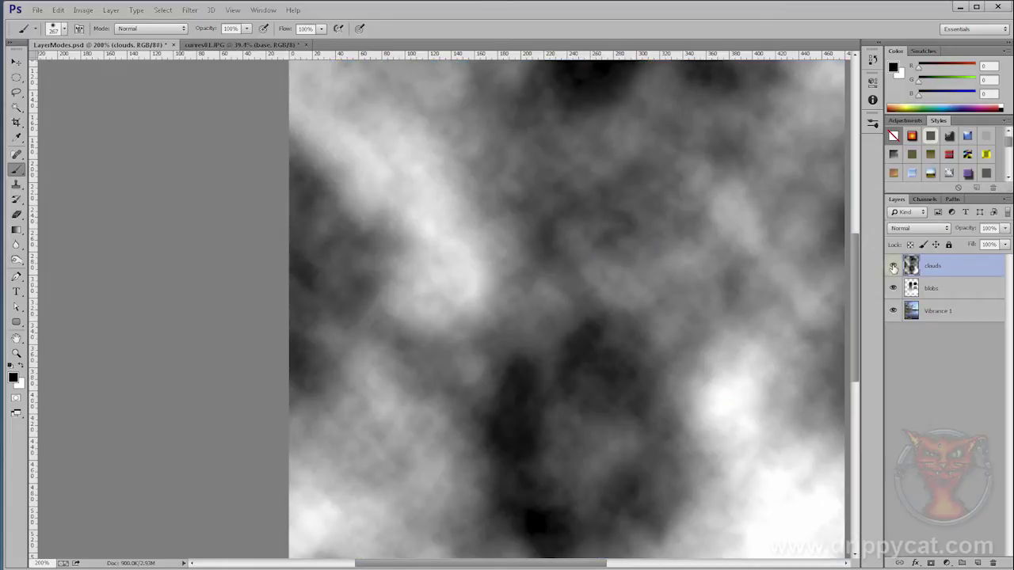
pyautogui.click(894, 267)
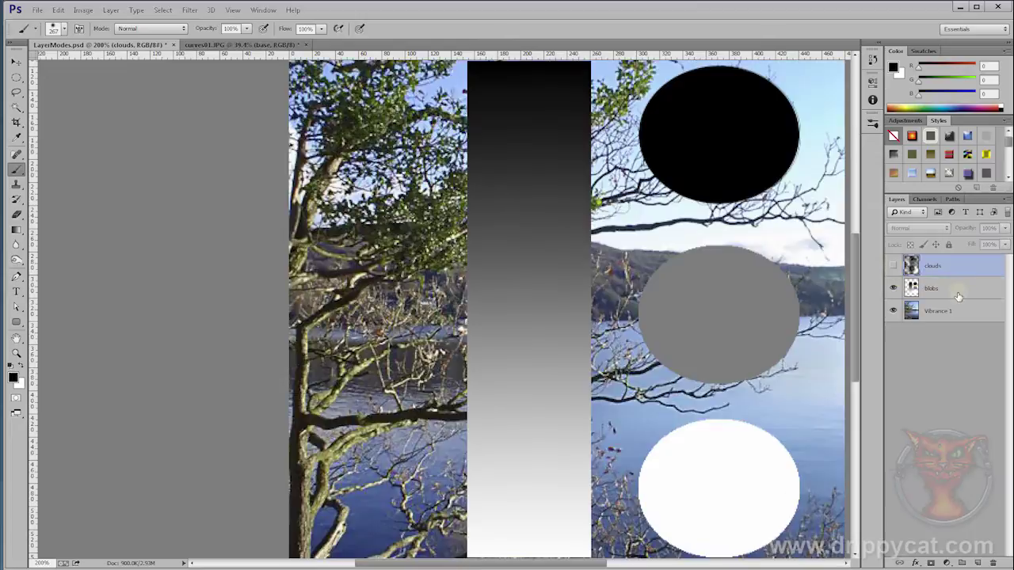
pyautogui.click(951, 289)
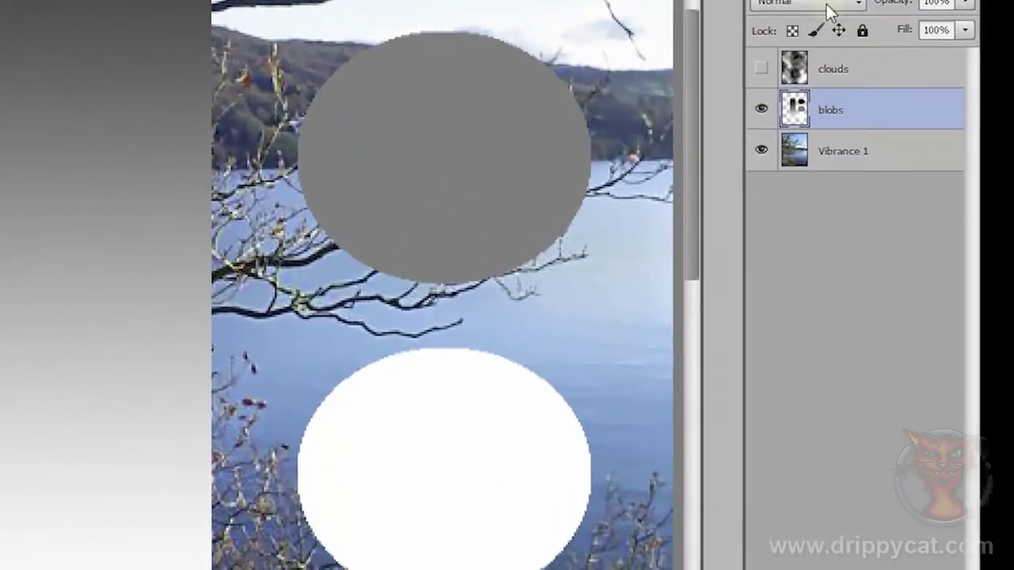
pyautogui.click(827, 4)
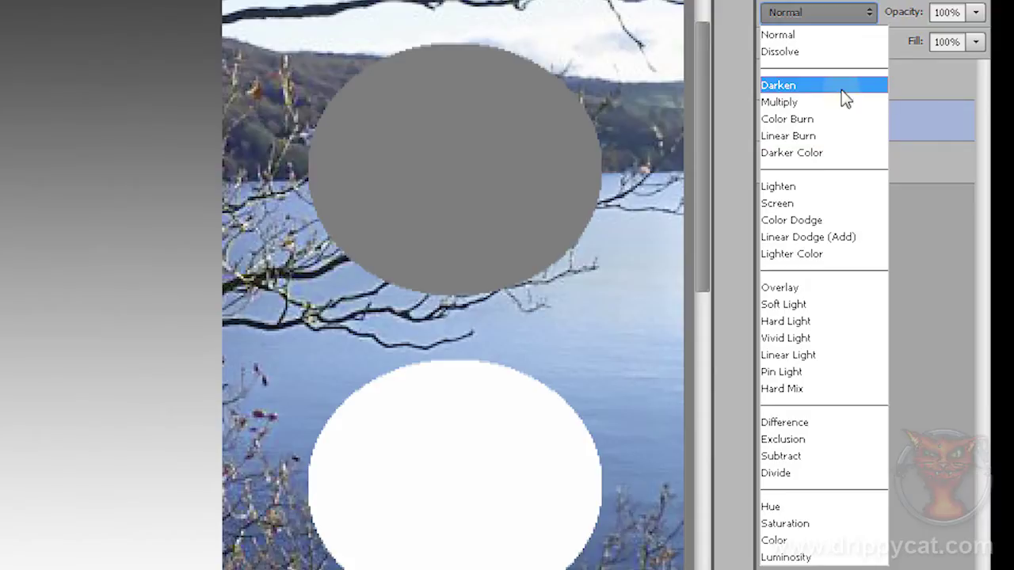
# - Try Darken on the blobs layer, then settle on Multiply
pyautogui.click(802, 86)
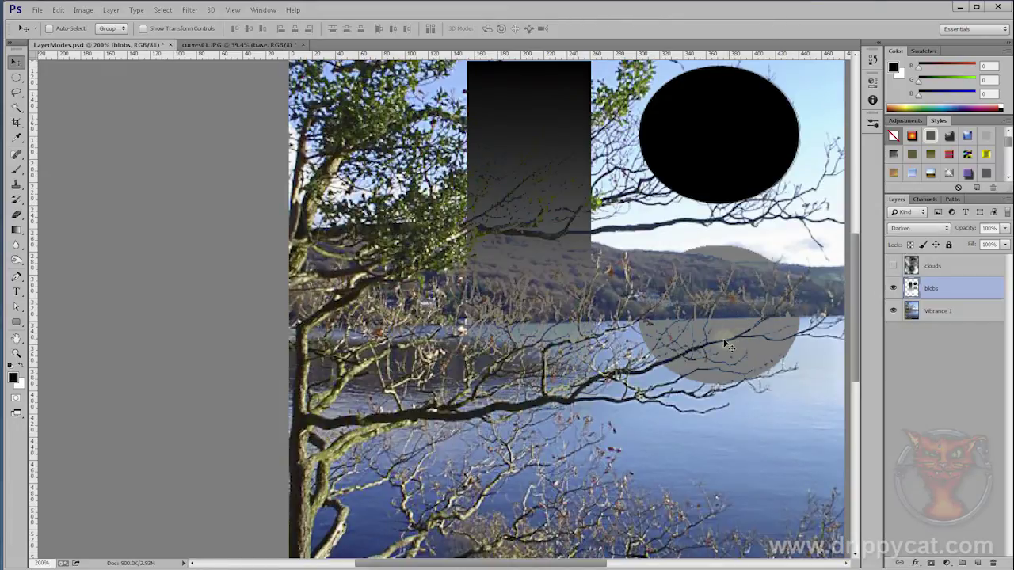
pyautogui.click(914, 228)
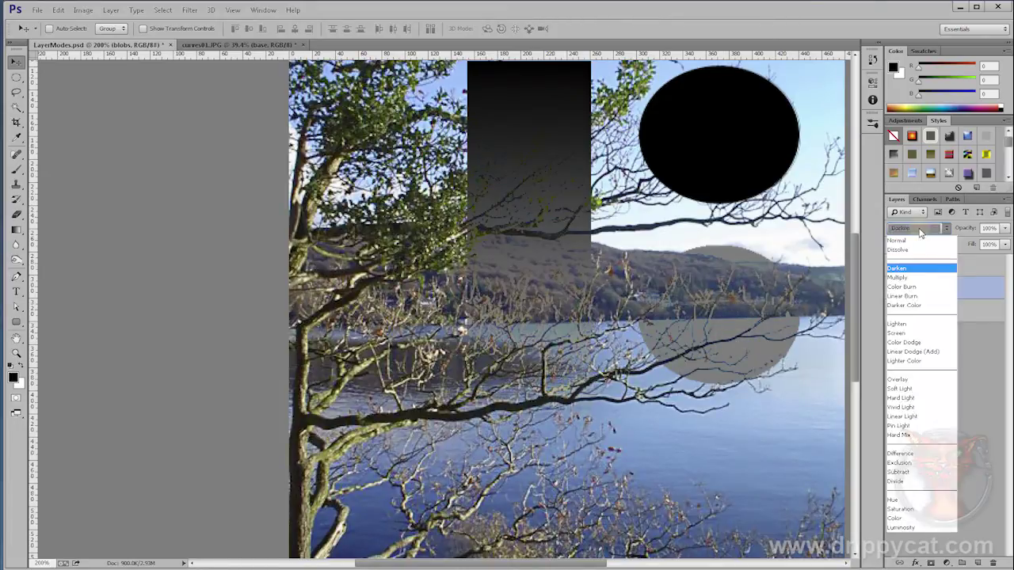
pyautogui.click(922, 279)
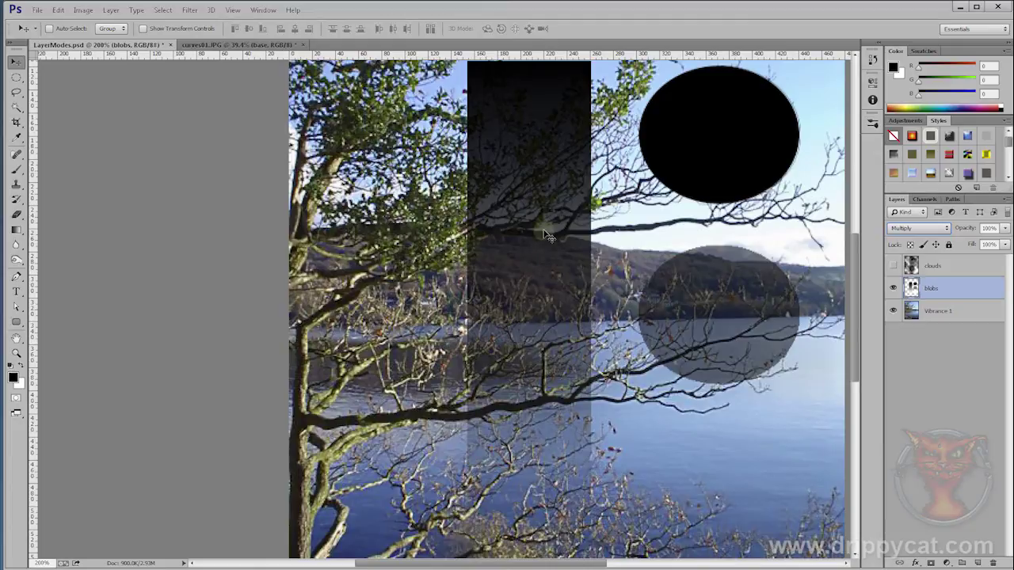
# - Try Color Burn and Linear Burn on the blobs layer, ending on Darker Color
pyautogui.click(918, 228)
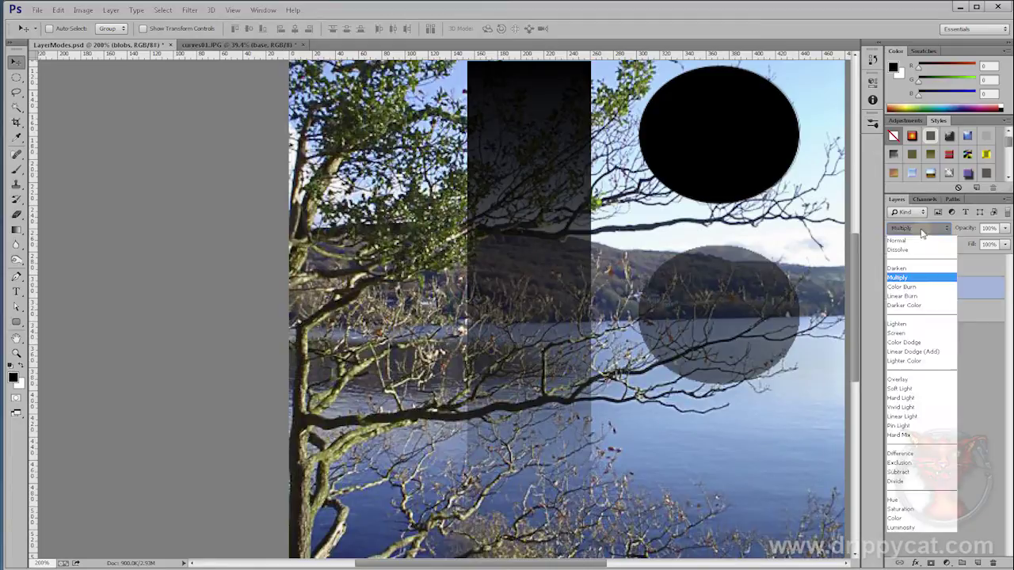
pyautogui.click(919, 289)
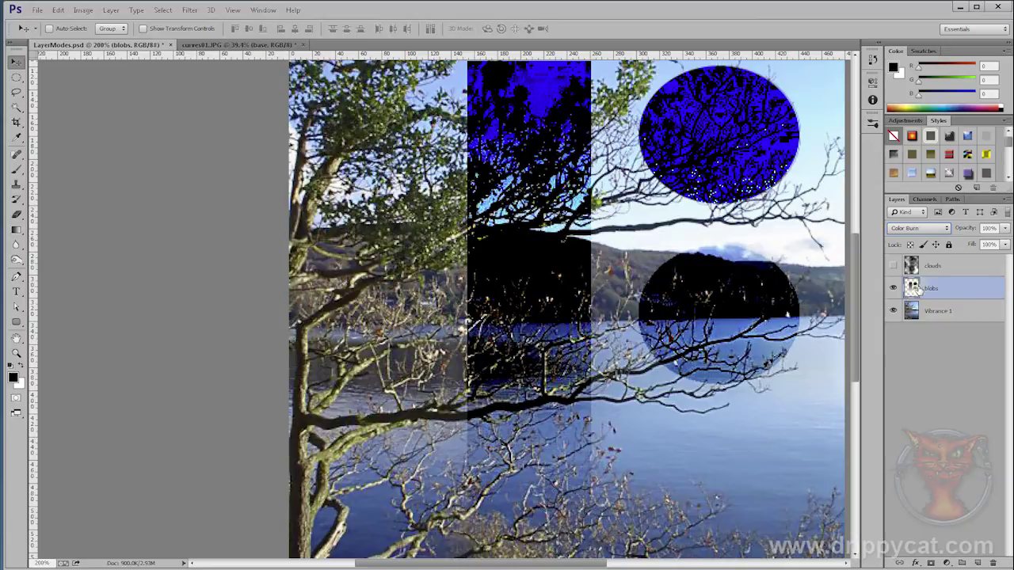
pyautogui.click(931, 227)
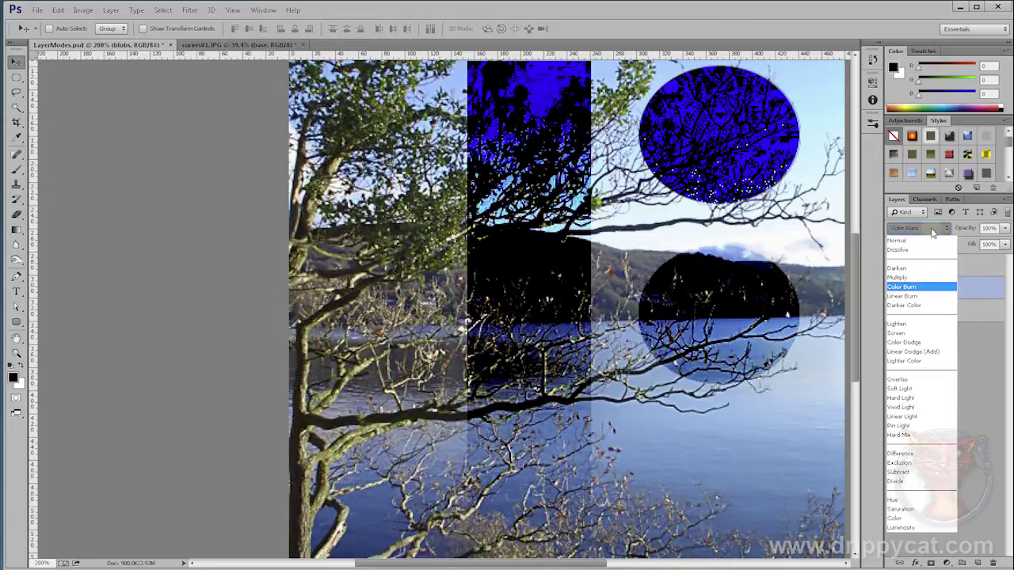
pyautogui.click(919, 297)
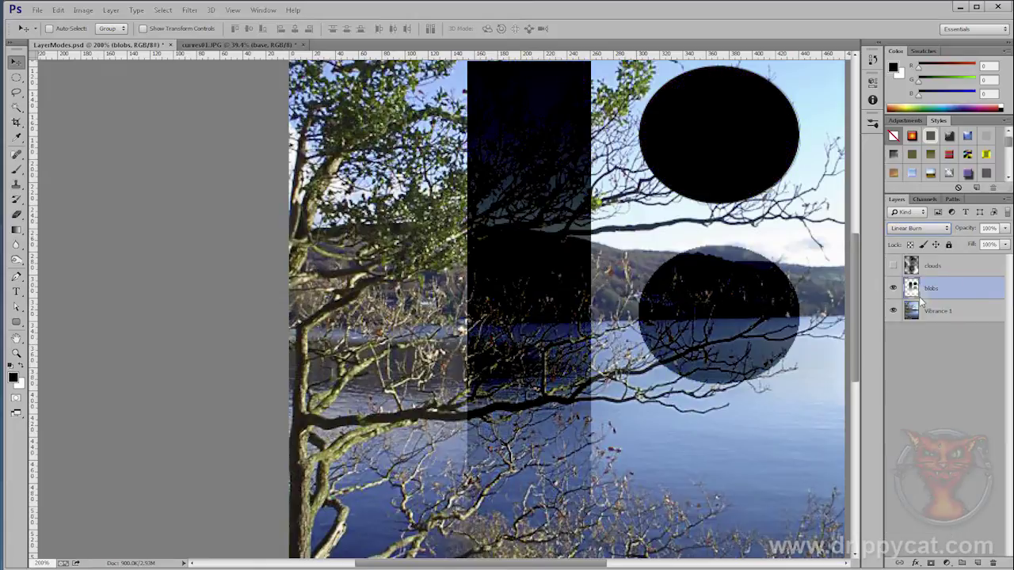
pyautogui.click(925, 228)
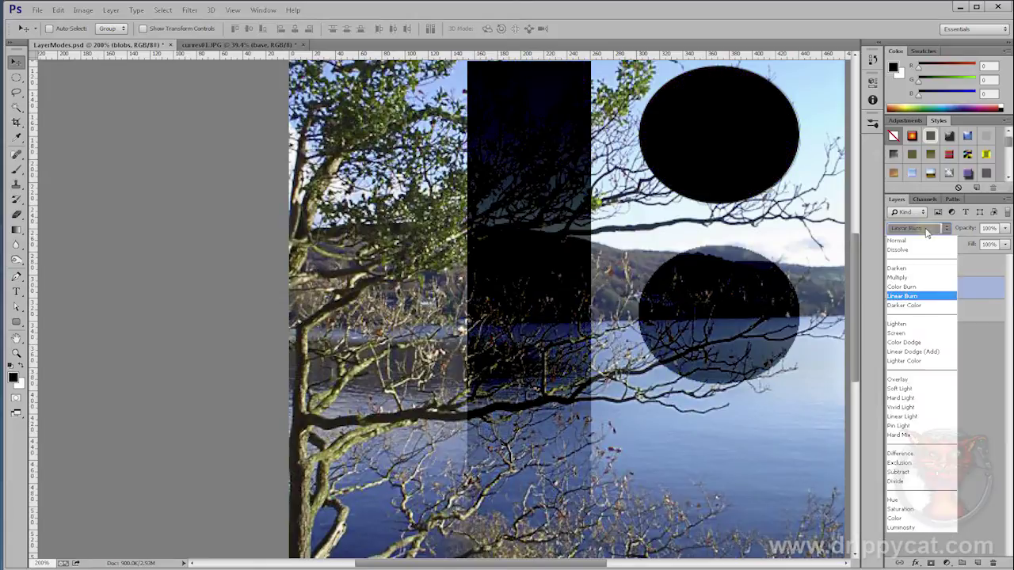
pyautogui.click(920, 308)
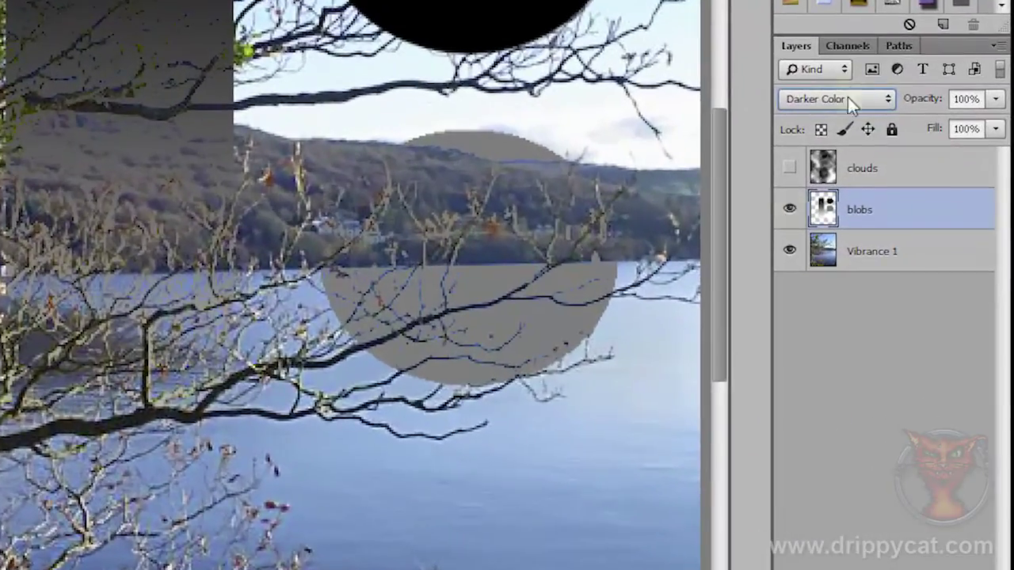
# - Reset blobs to Normal and hide it, then show the clouds layer blended as Darker Color
pyautogui.click(867, 146)
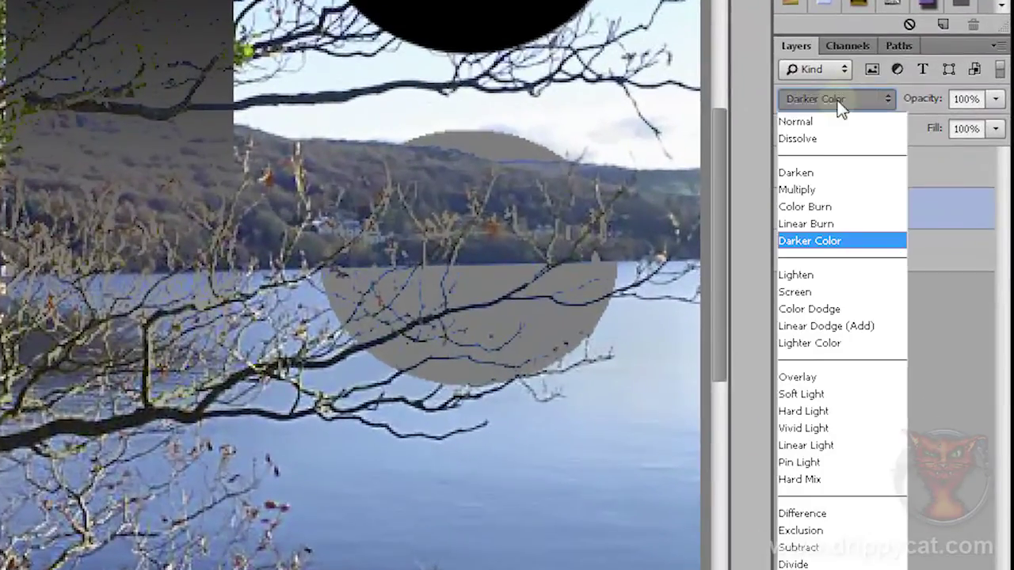
pyautogui.click(863, 166)
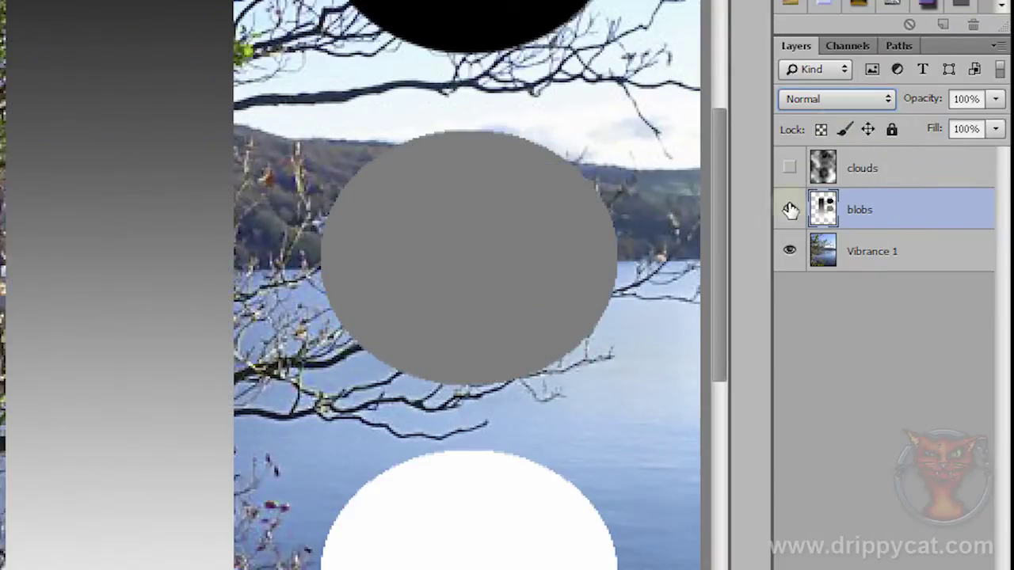
pyautogui.click(789, 209)
pyautogui.click(899, 169)
pyautogui.click(789, 168)
pyautogui.click(828, 96)
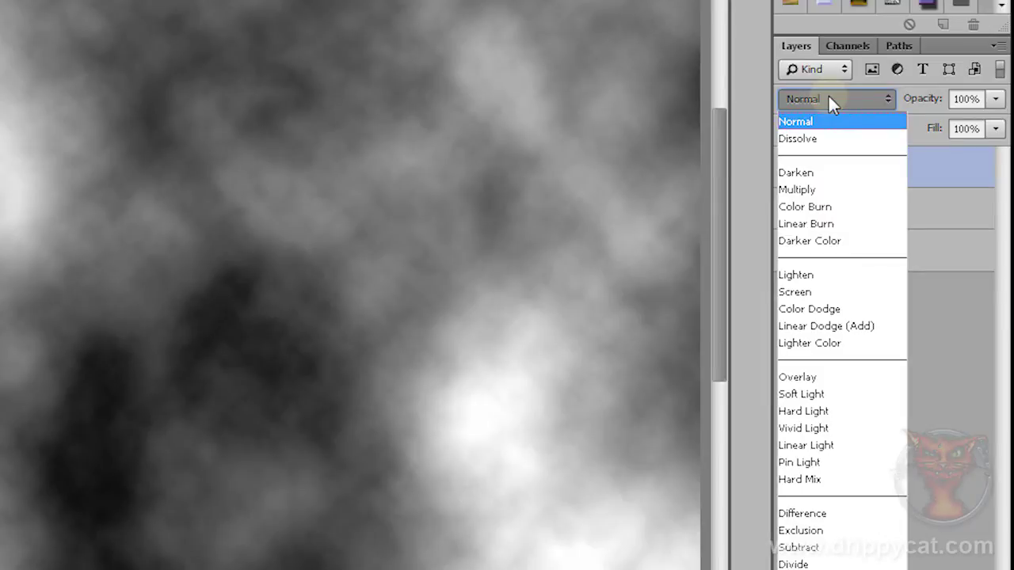
pyautogui.click(832, 237)
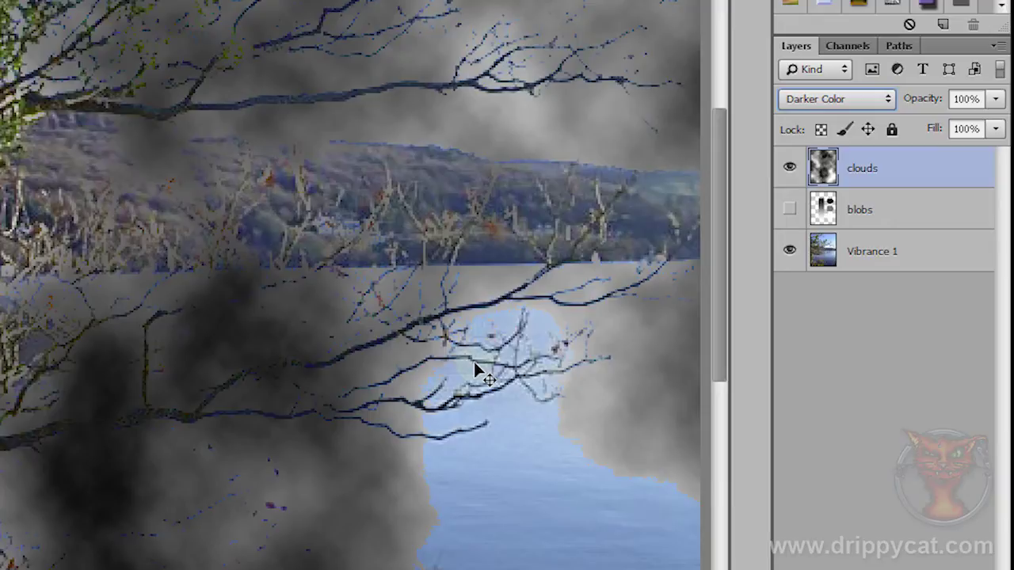
# - Hide the clouds layer and bring back and select the blobs layer
pyautogui.click(789, 167)
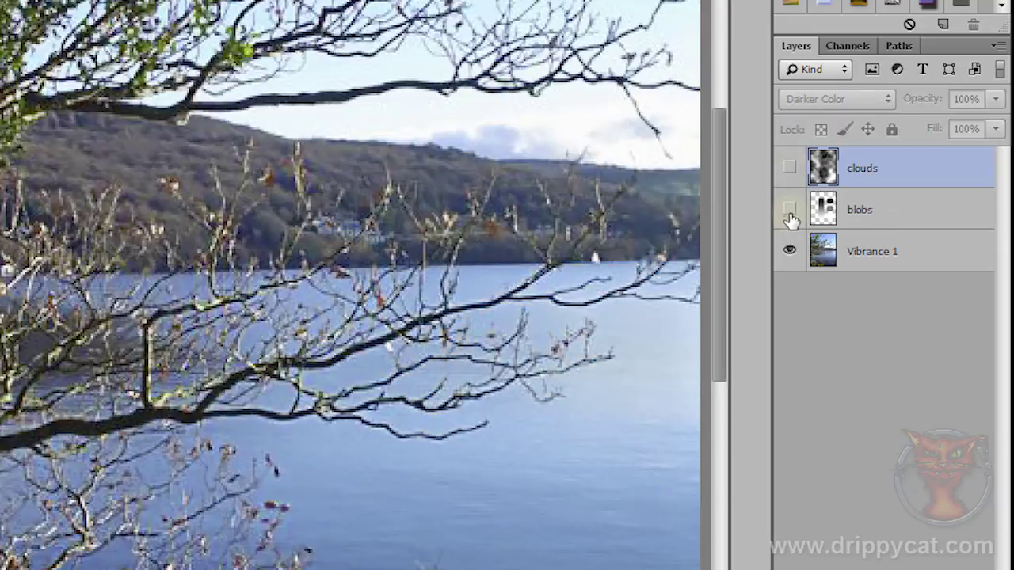
pyautogui.click(789, 209)
pyautogui.click(907, 212)
# - Try Lighten, Screen and Color Dodge blends on the blobs layer
pyautogui.click(843, 97)
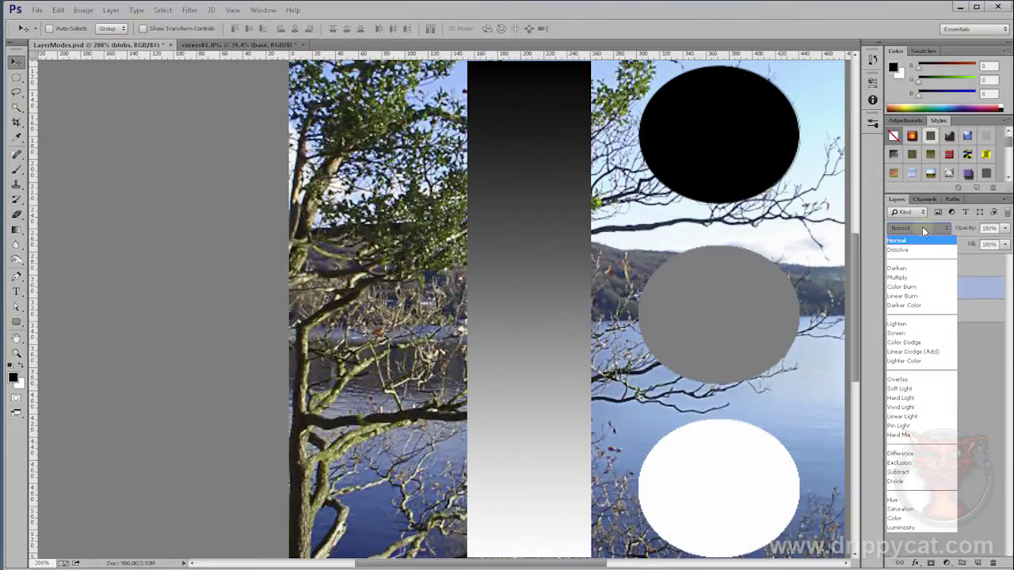
pyautogui.click(915, 326)
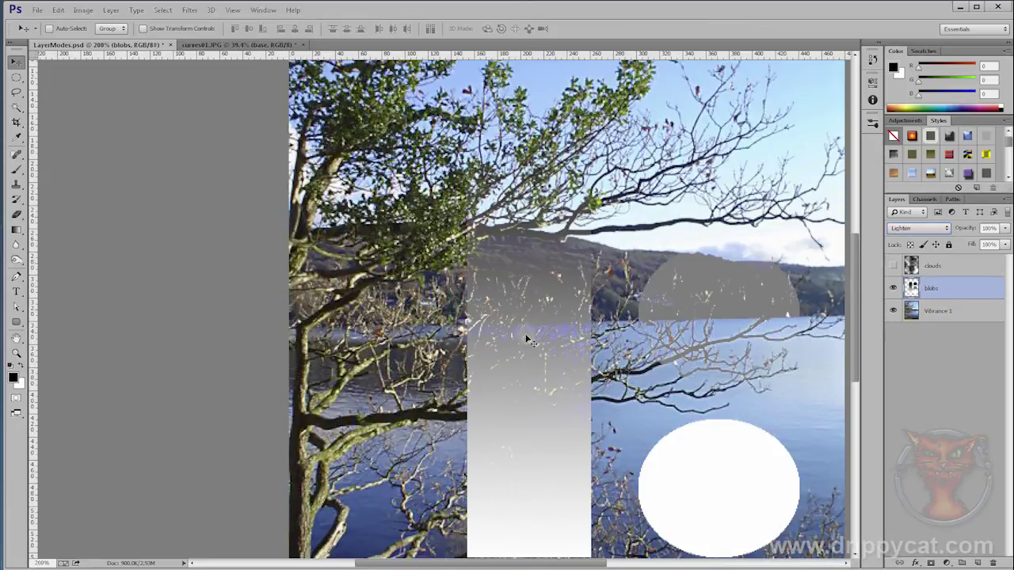
pyautogui.click(925, 231)
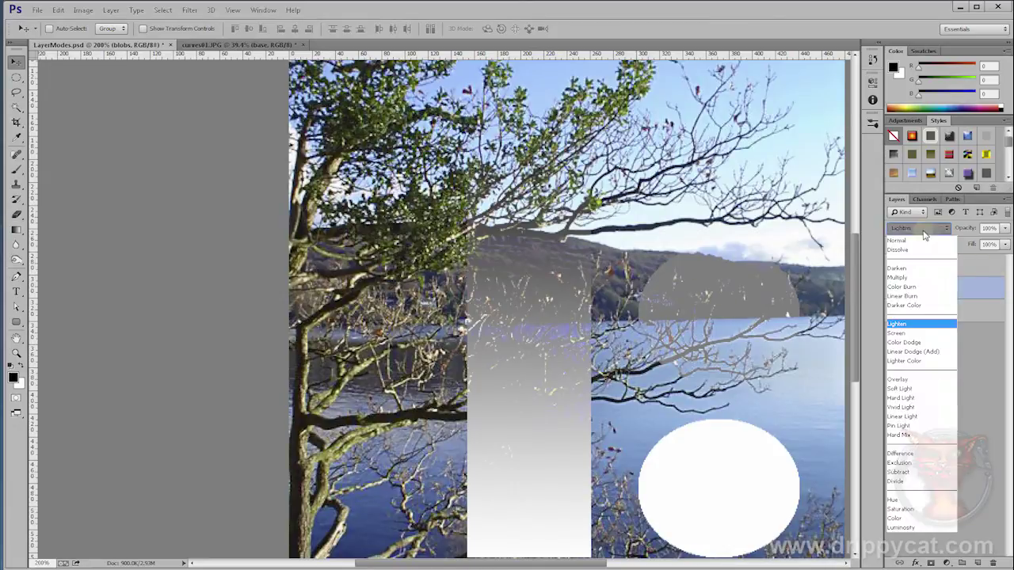
pyautogui.click(915, 333)
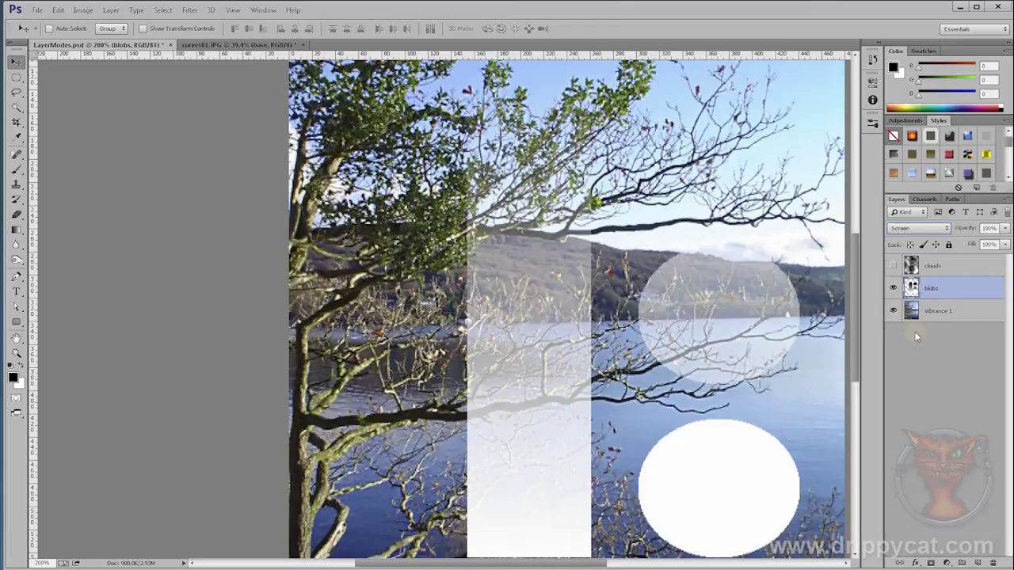
pyautogui.click(925, 229)
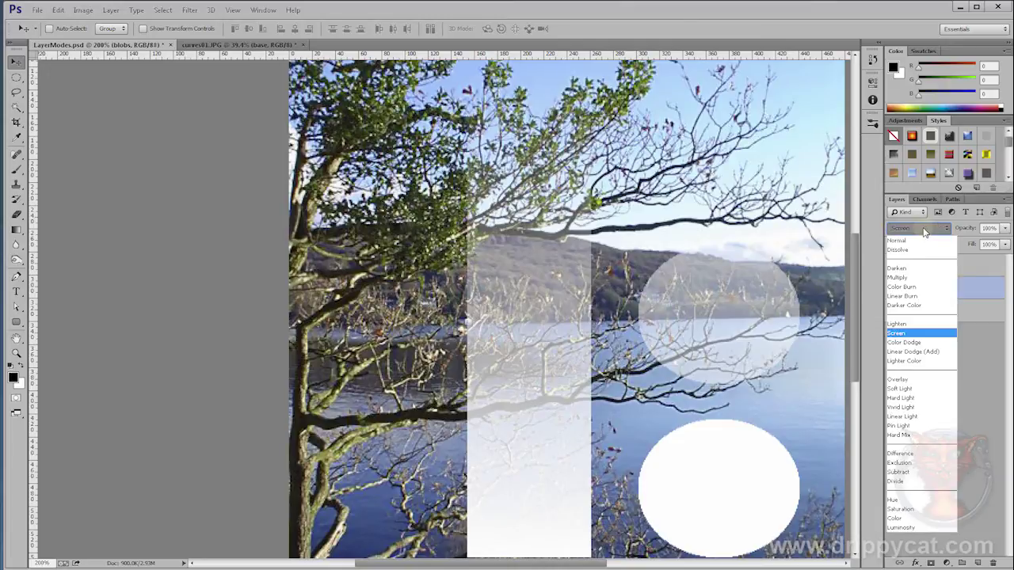
pyautogui.click(921, 342)
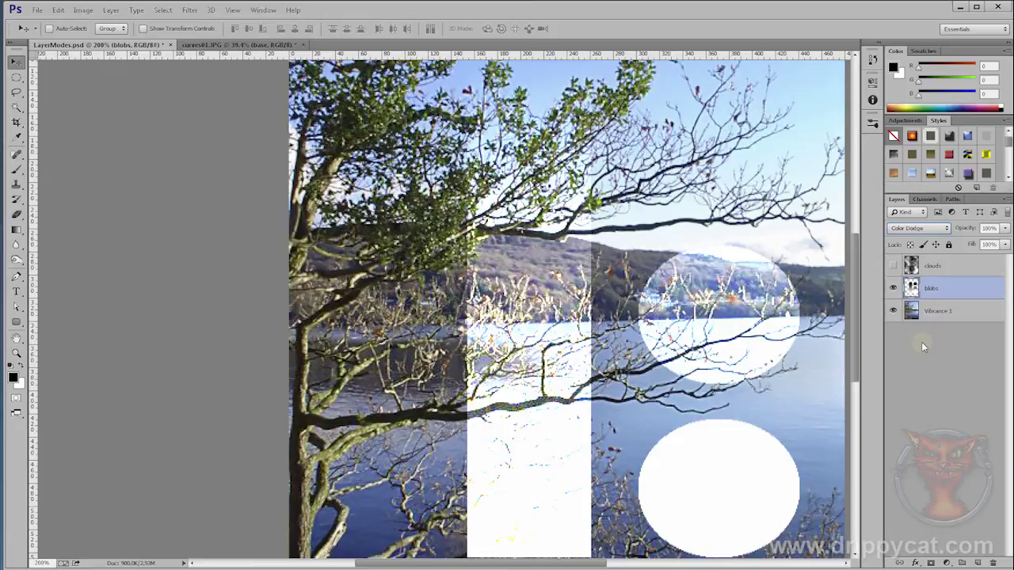
# - Try Linear Dodge (Add) and Lighter Color on blobs, reset it to Normal, and select clouds
pyautogui.click(929, 230)
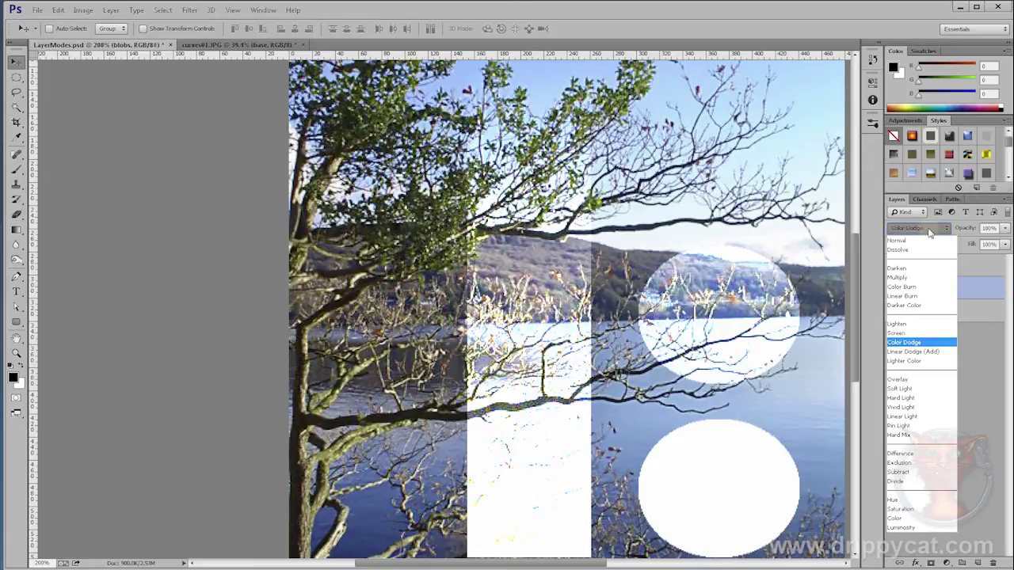
pyautogui.click(934, 351)
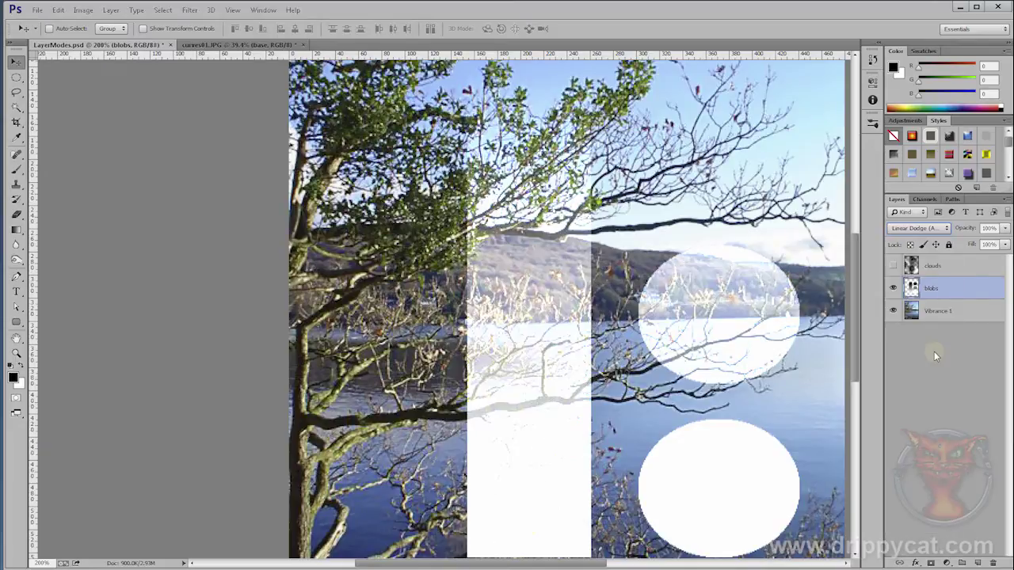
pyautogui.click(927, 230)
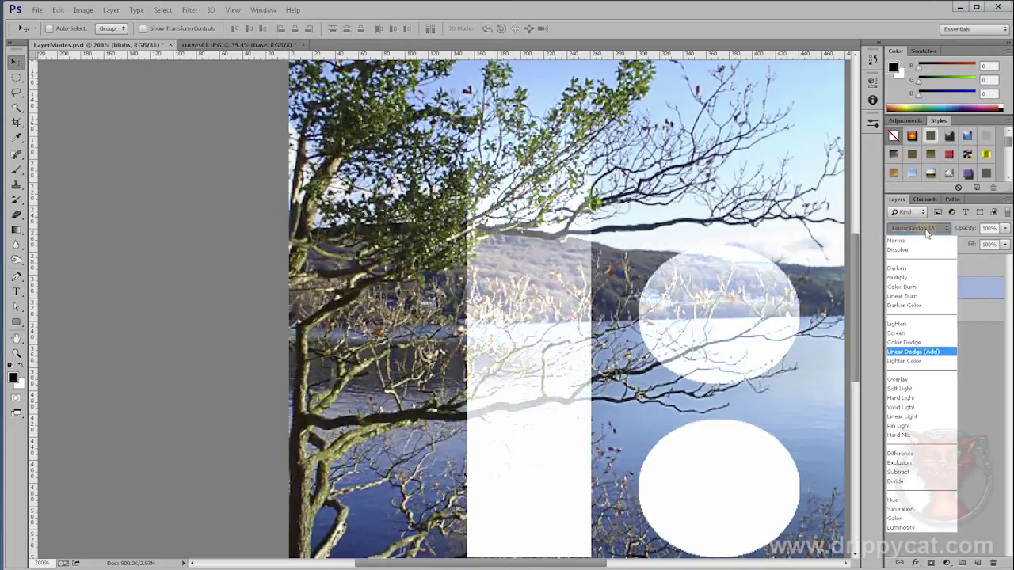
pyautogui.click(912, 359)
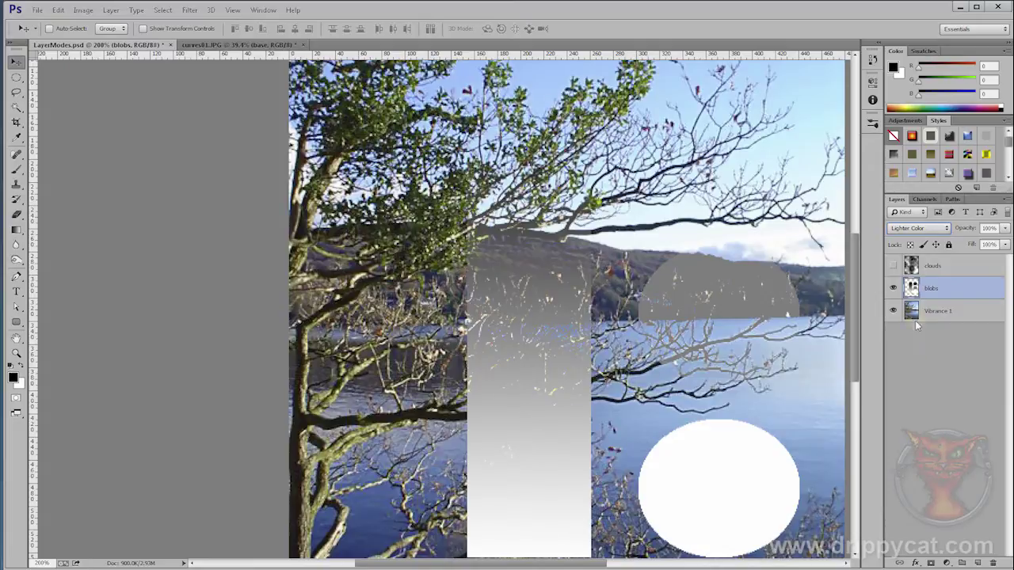
pyautogui.click(919, 228)
pyautogui.click(911, 236)
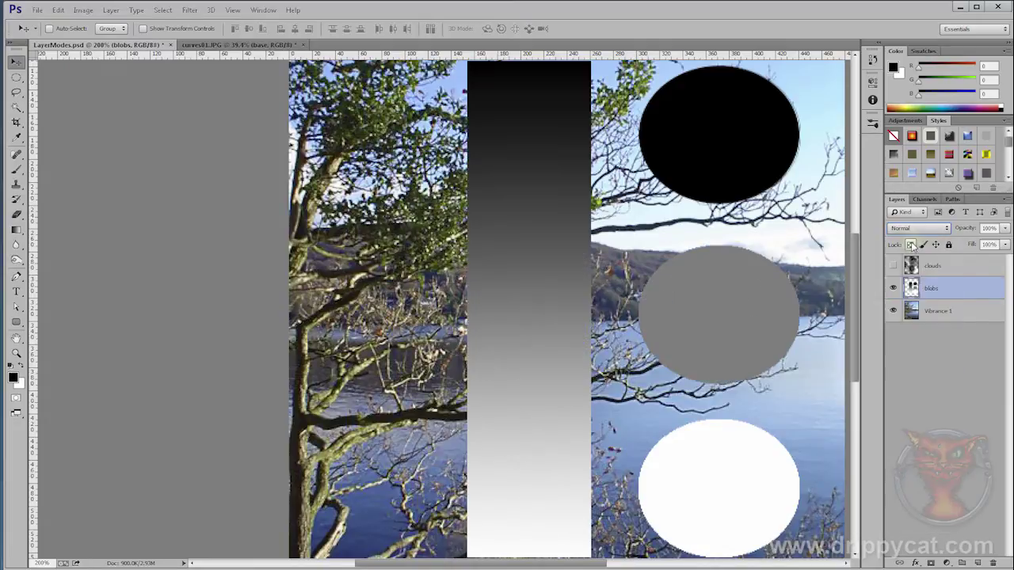
pyautogui.click(936, 266)
# - Show the clouds layer, hide blobs, and set clouds to Lighter Color
pyautogui.click(894, 266)
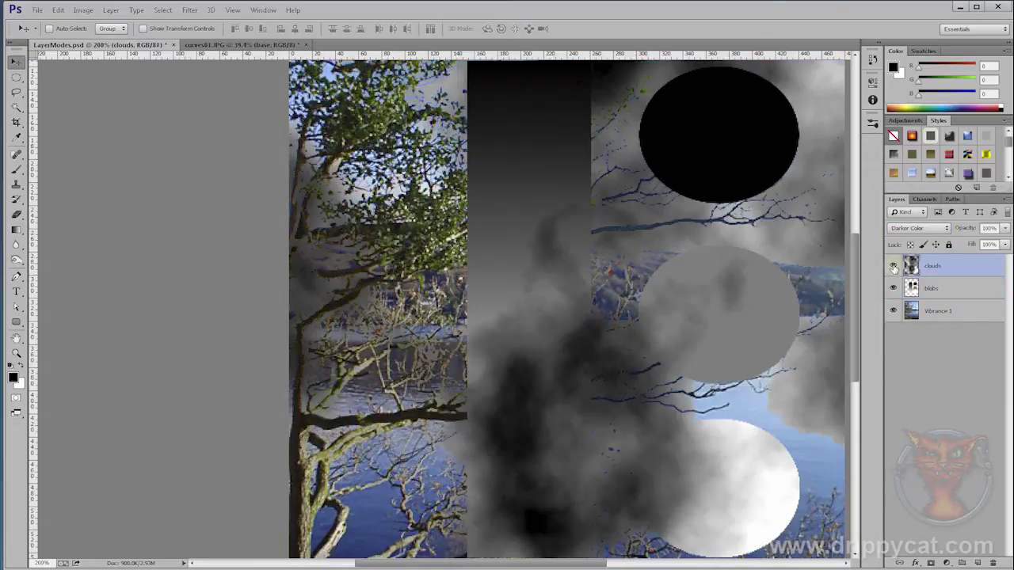
pyautogui.click(894, 288)
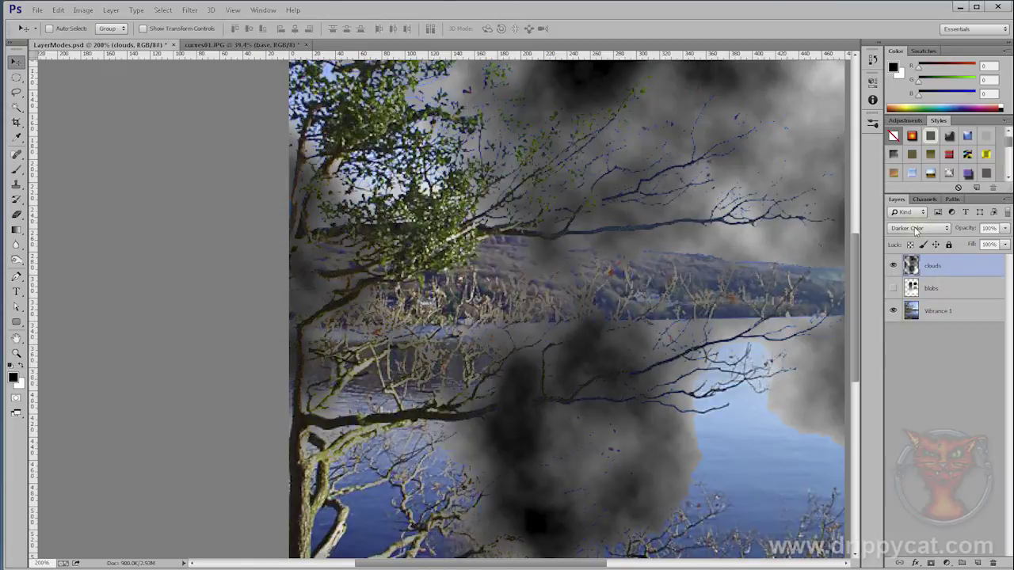
pyautogui.click(916, 229)
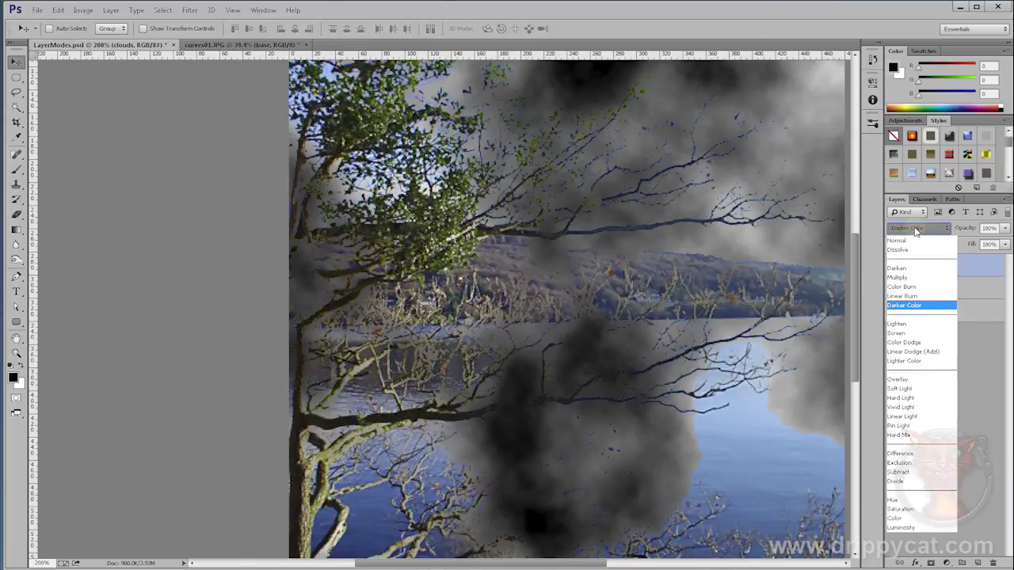
pyautogui.click(910, 361)
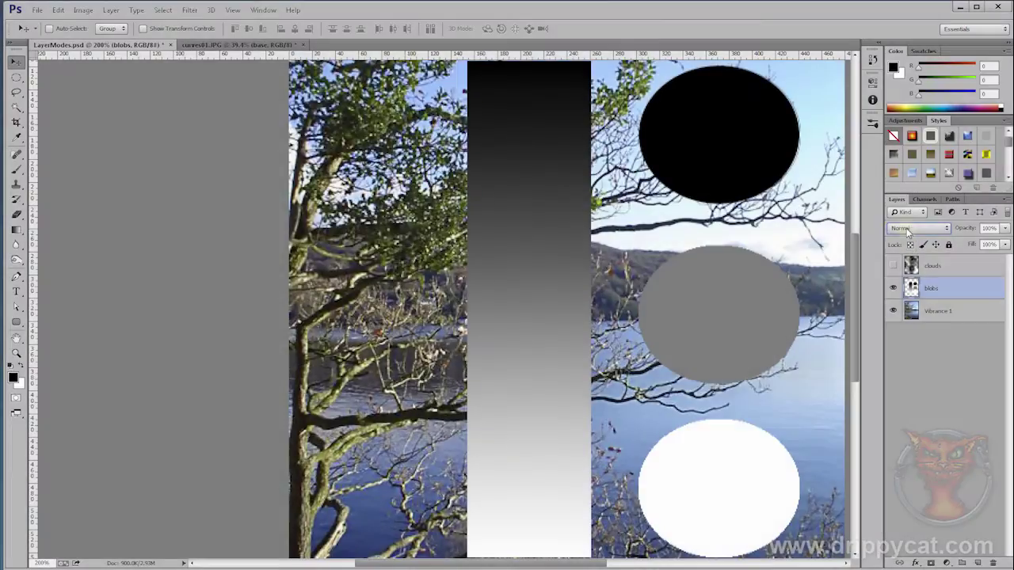
# - Try Overlay and then Soft Light blends on the blobs layer
pyautogui.click(908, 230)
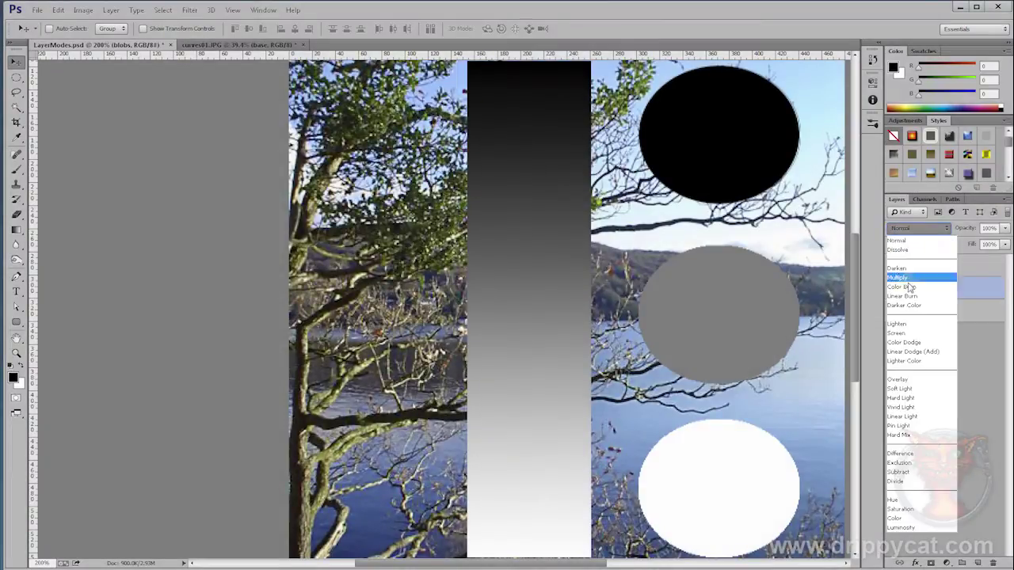
pyautogui.click(917, 380)
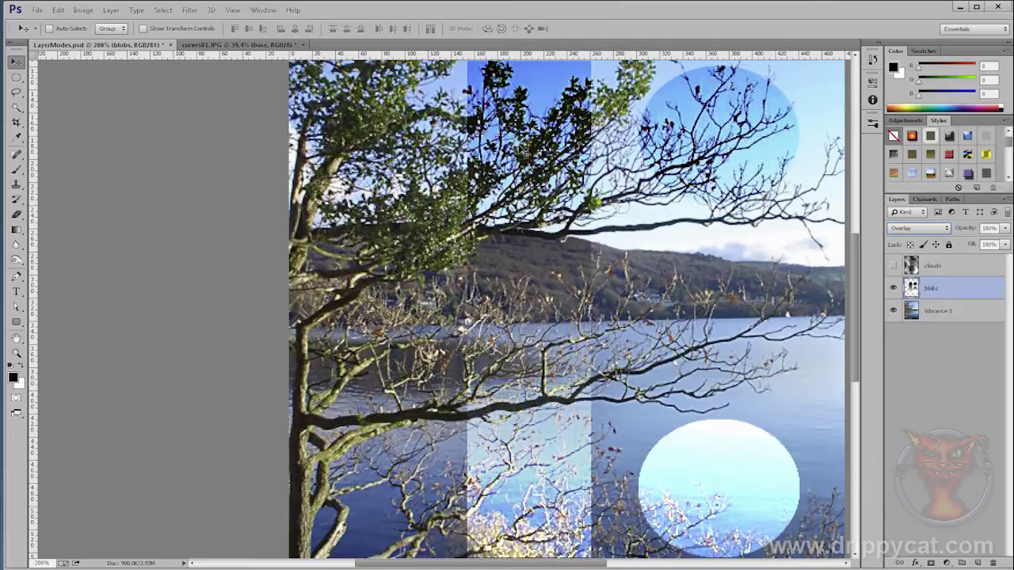
pyautogui.click(910, 228)
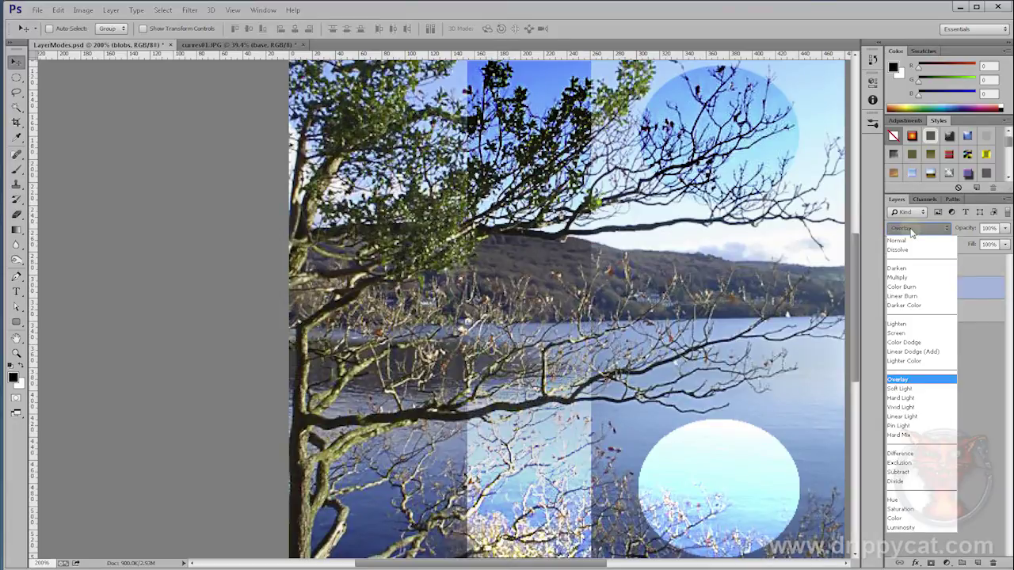
pyautogui.click(912, 226)
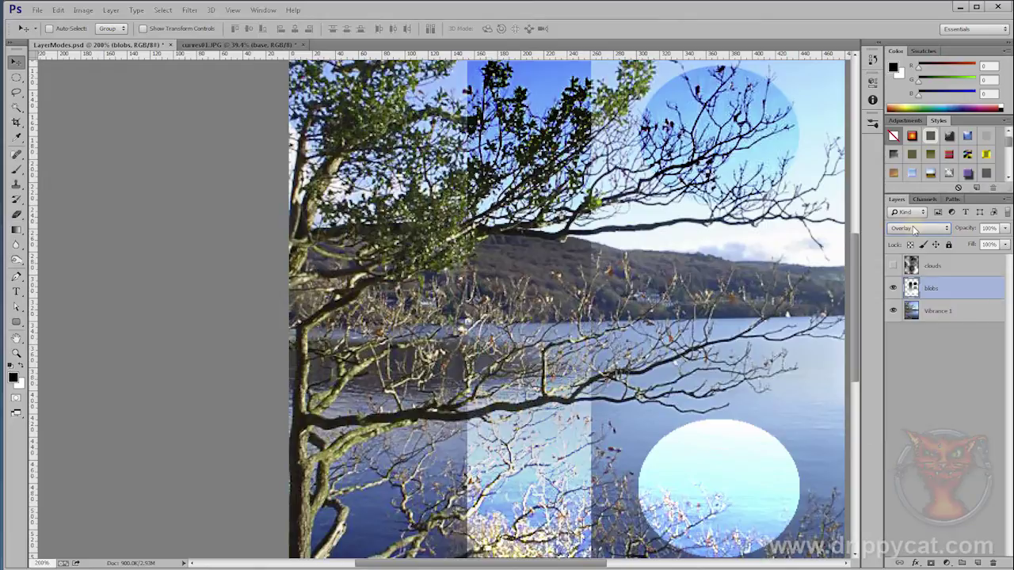
pyautogui.click(912, 225)
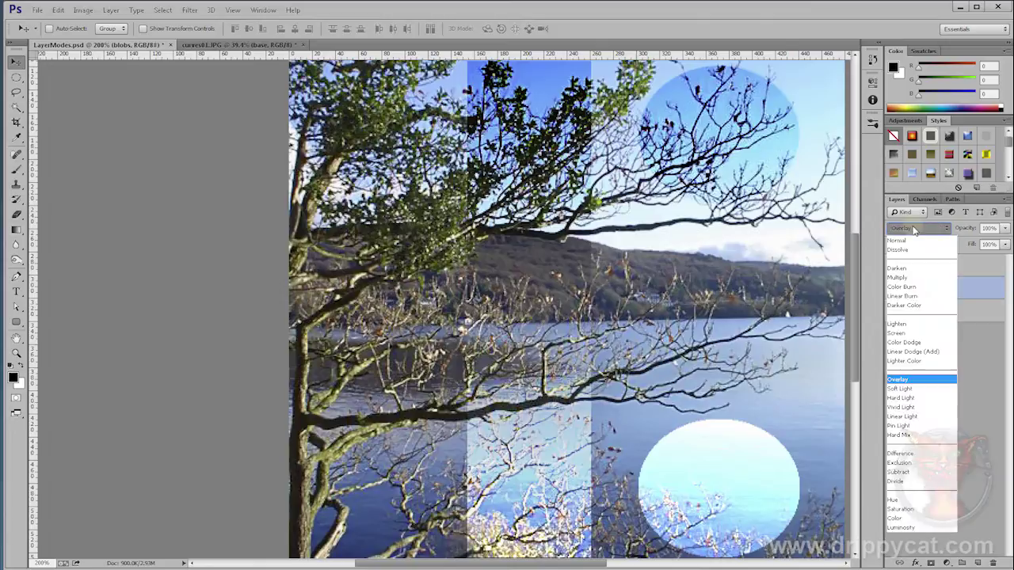
pyautogui.click(928, 391)
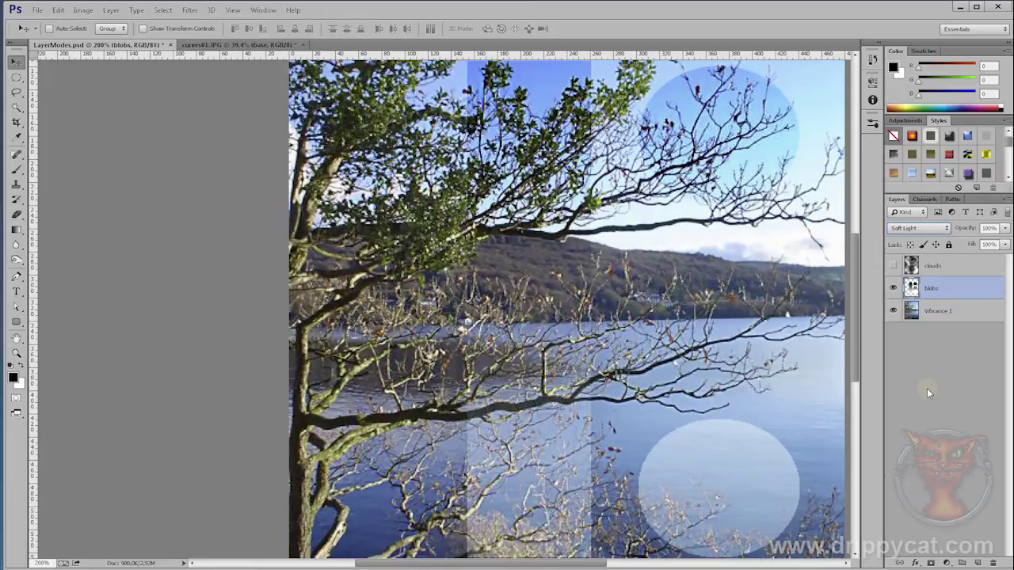
pyautogui.click(917, 228)
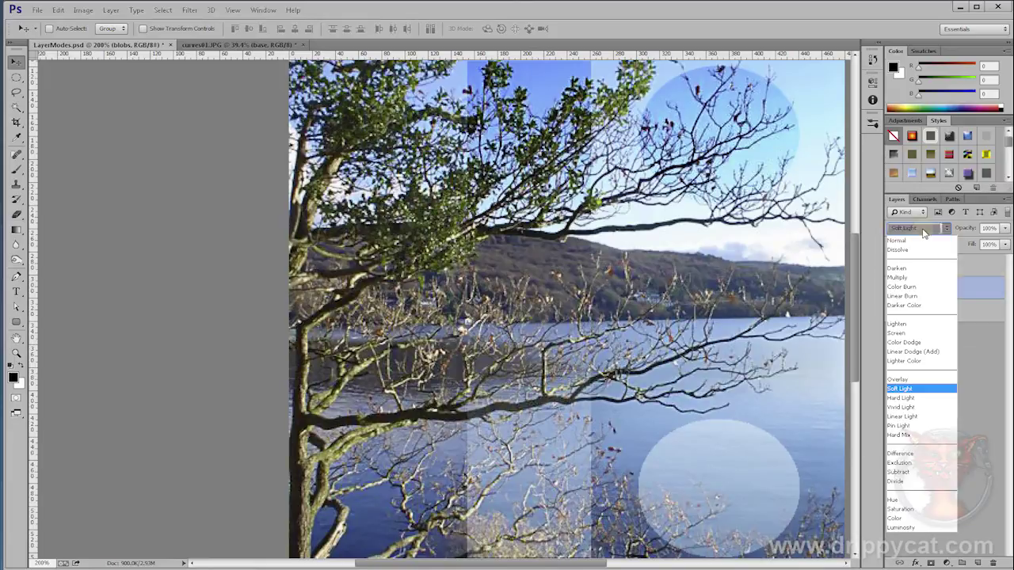
# - Set blobs to Hard Light, then step through Vivid Light, Linear Light and Pin Light to Hard Mix
pyautogui.click(924, 398)
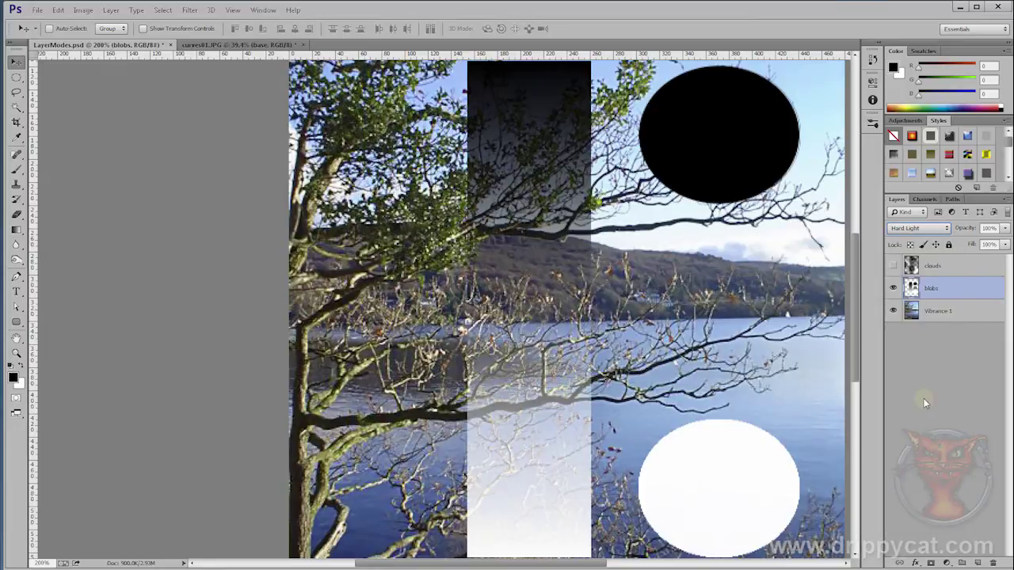
pyautogui.click(917, 229)
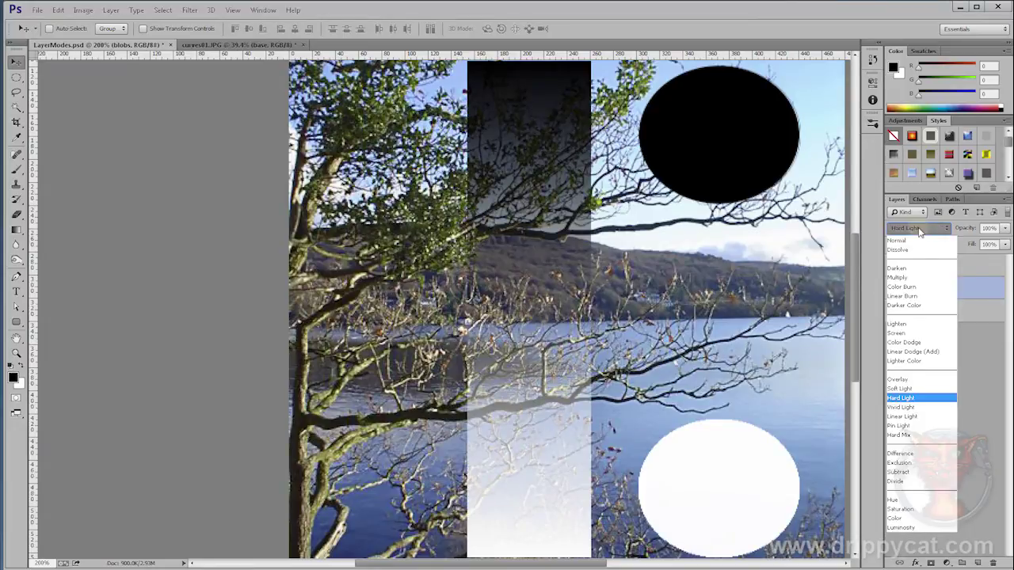
pyautogui.click(914, 408)
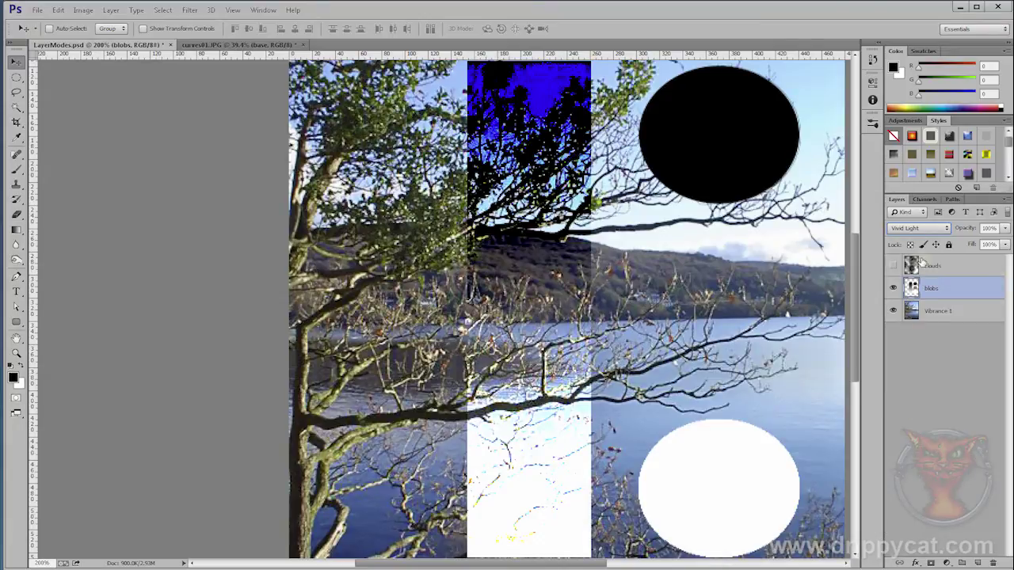
pyautogui.click(921, 228)
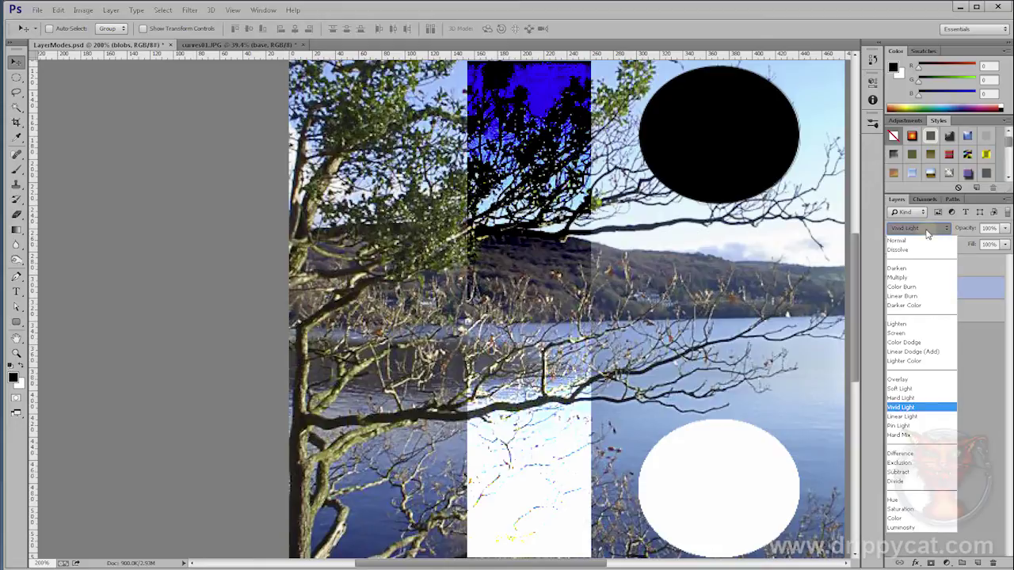
pyautogui.click(922, 416)
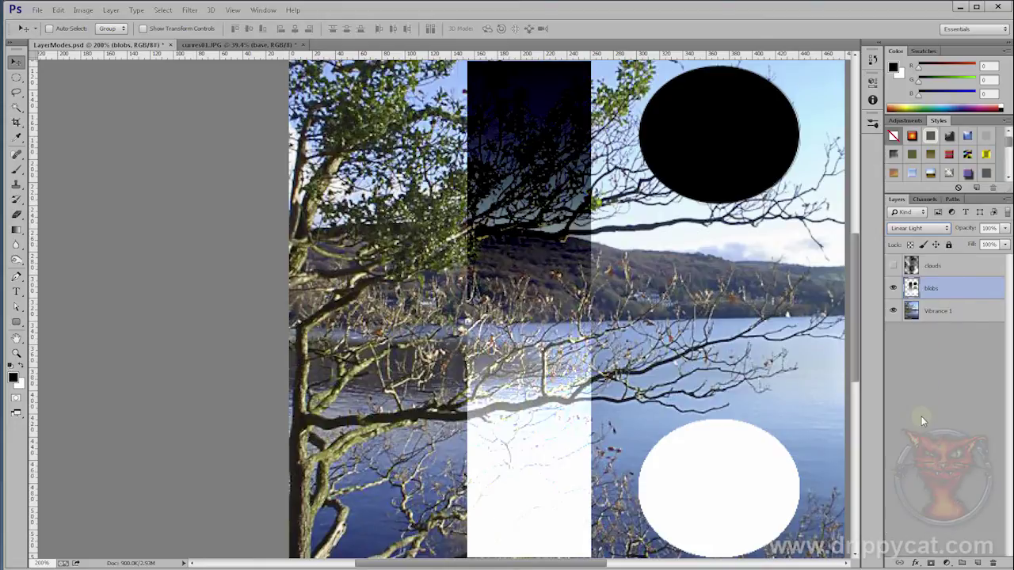
pyautogui.click(936, 227)
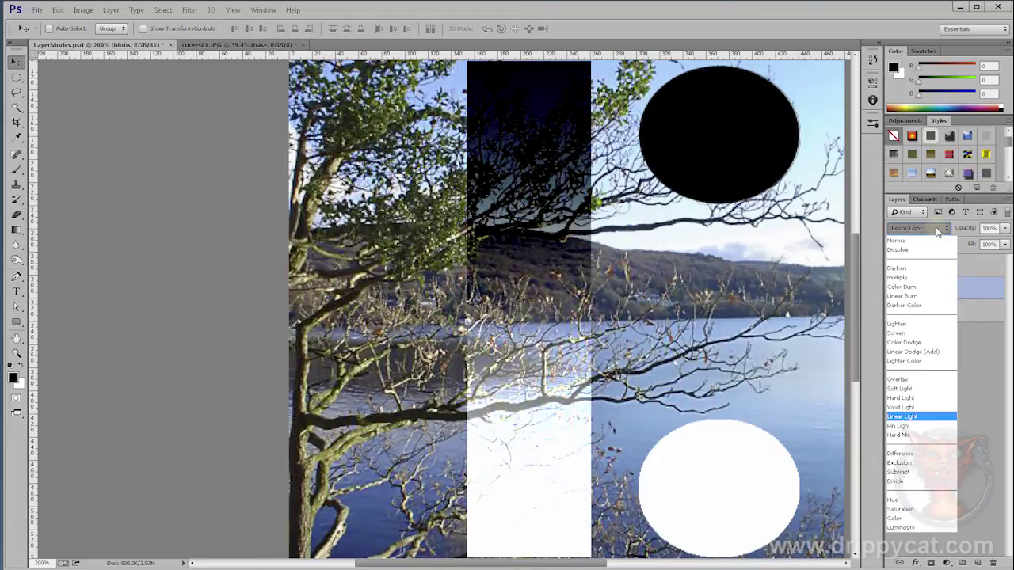
pyautogui.click(913, 426)
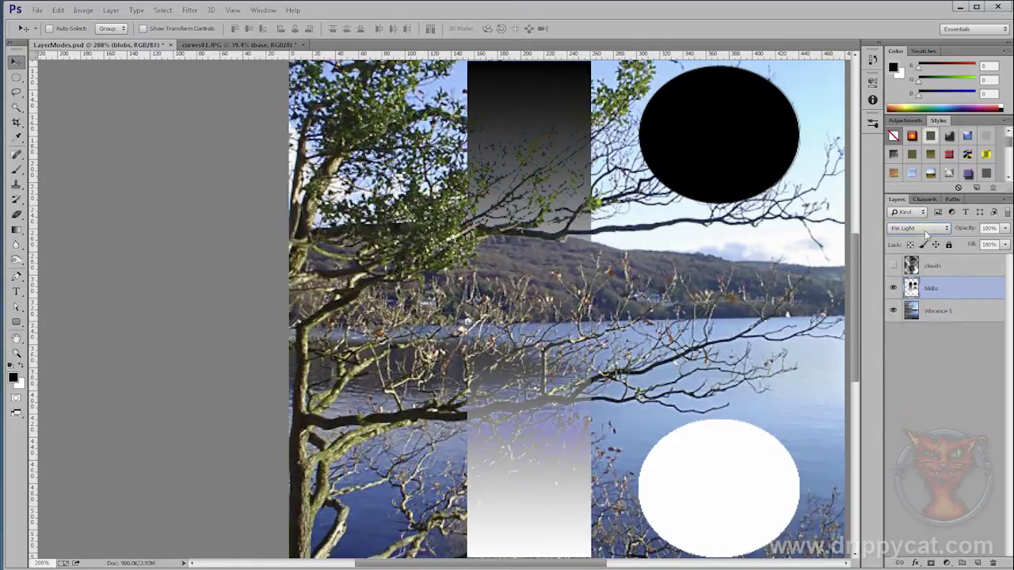
pyautogui.click(925, 228)
pyautogui.click(904, 435)
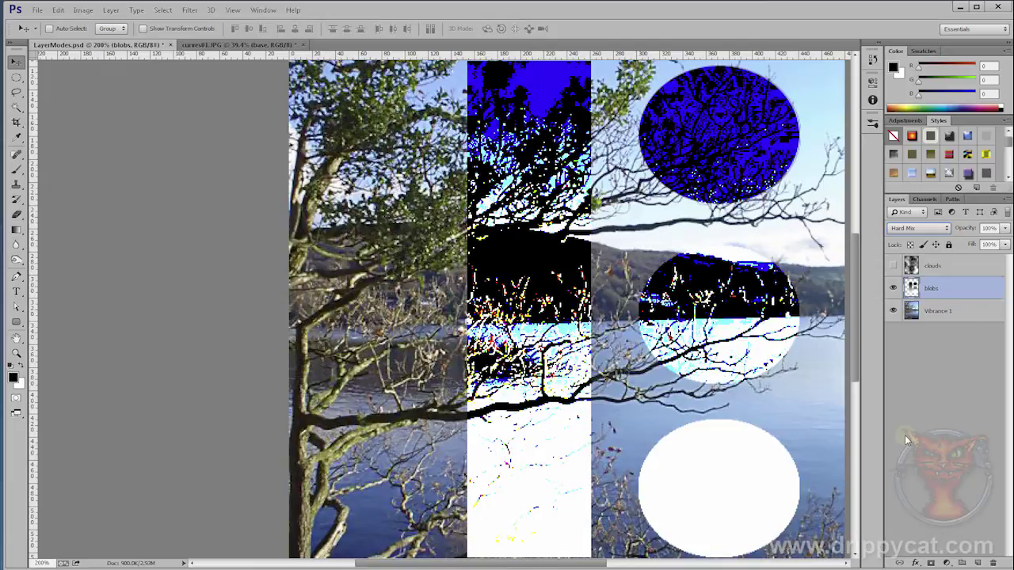
# - Switch the blobs layer to Overlay, then settle on Soft Light and close the mode list
pyautogui.click(928, 229)
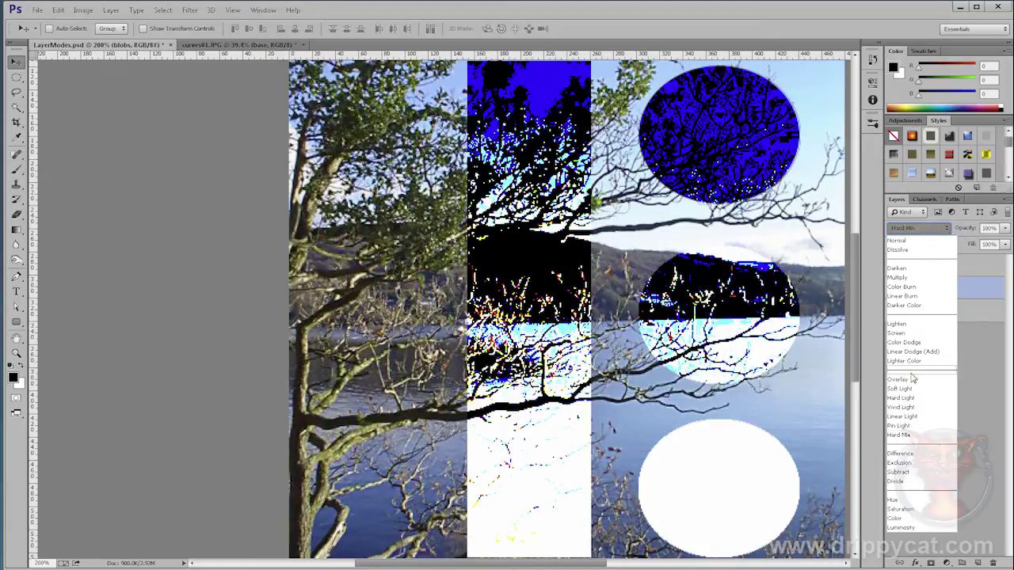
pyautogui.click(909, 380)
pyautogui.click(919, 230)
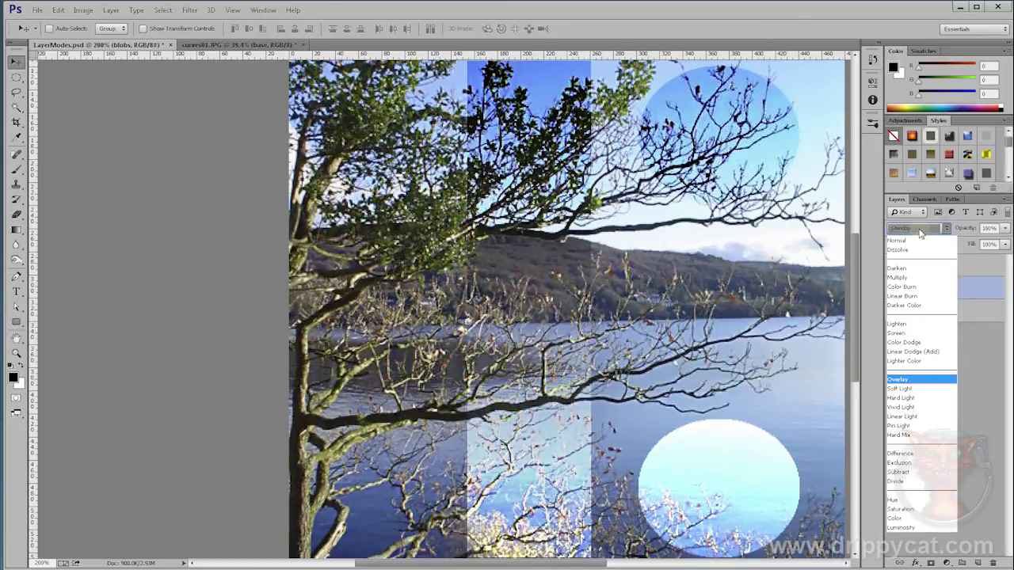
pyautogui.click(909, 390)
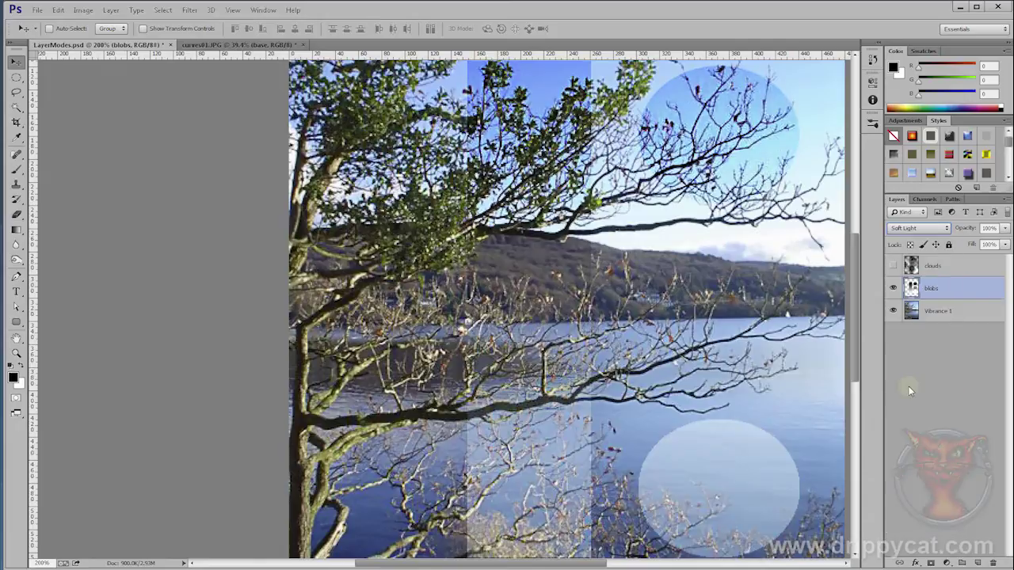
pyautogui.click(913, 228)
pyautogui.click(913, 229)
pyautogui.click(913, 230)
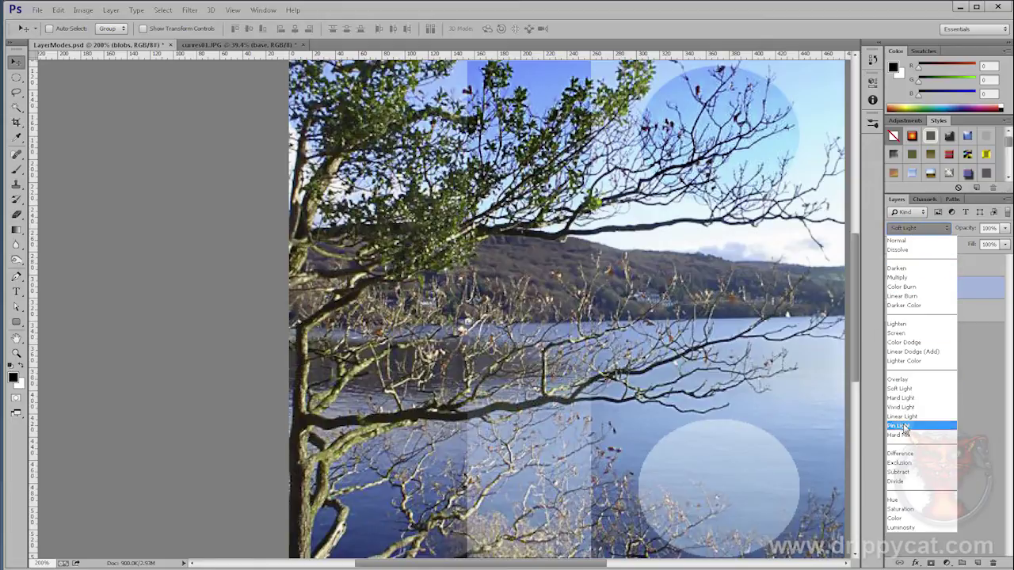
pyautogui.click(987, 342)
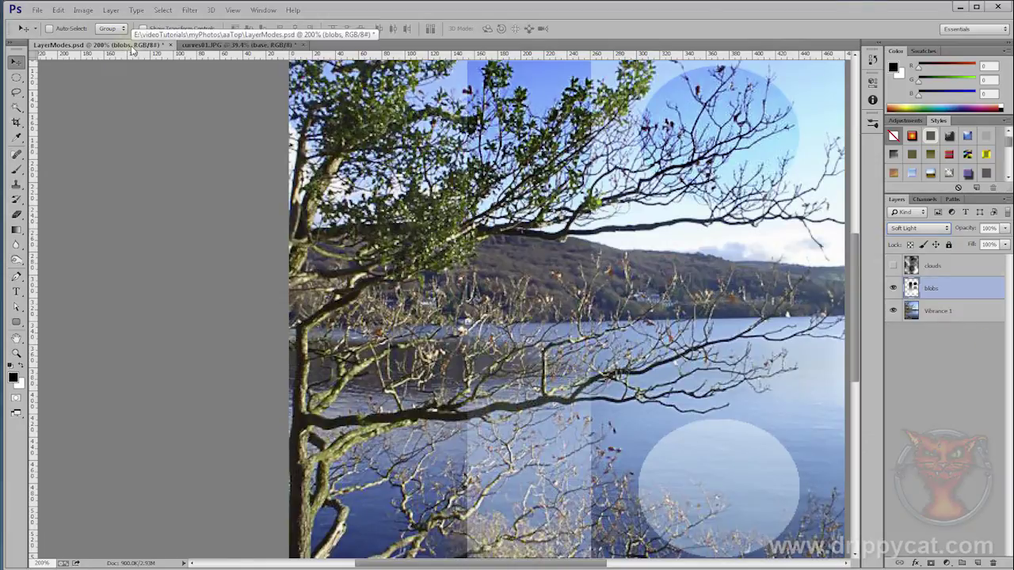
# - Switch to the curves01.JPG shoes document
pyautogui.click(240, 45)
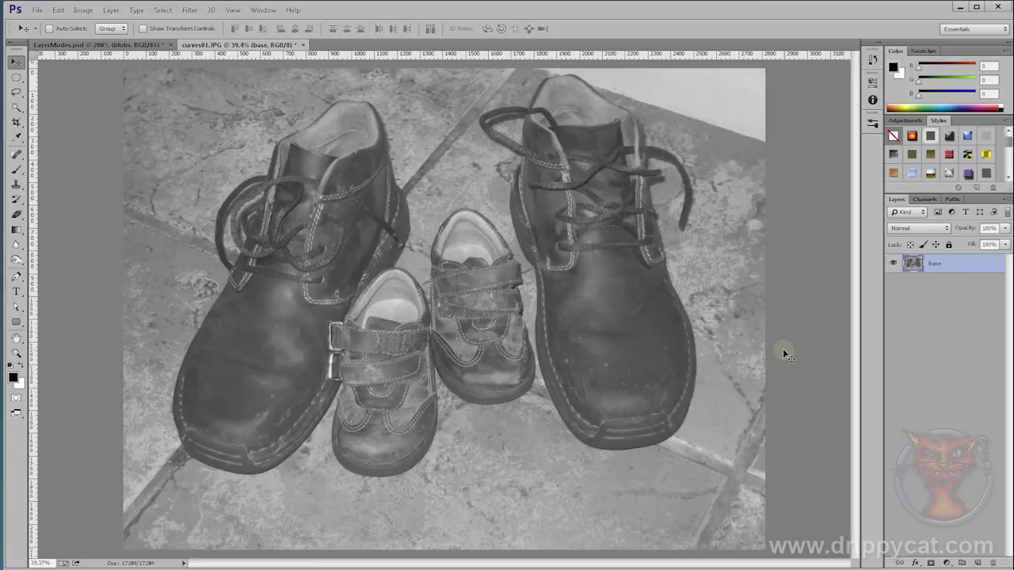
# - Duplicate the base layer as 'multiply' and set the copy's blend mode to Multiply
pyautogui.rightClick(952, 270)
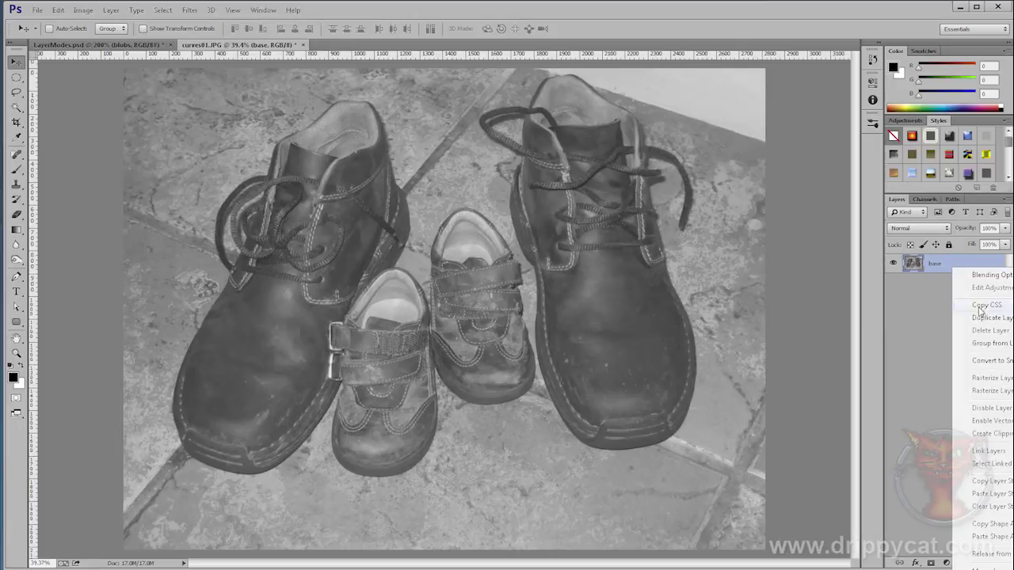
pyautogui.click(989, 317)
pyautogui.write('multiply')
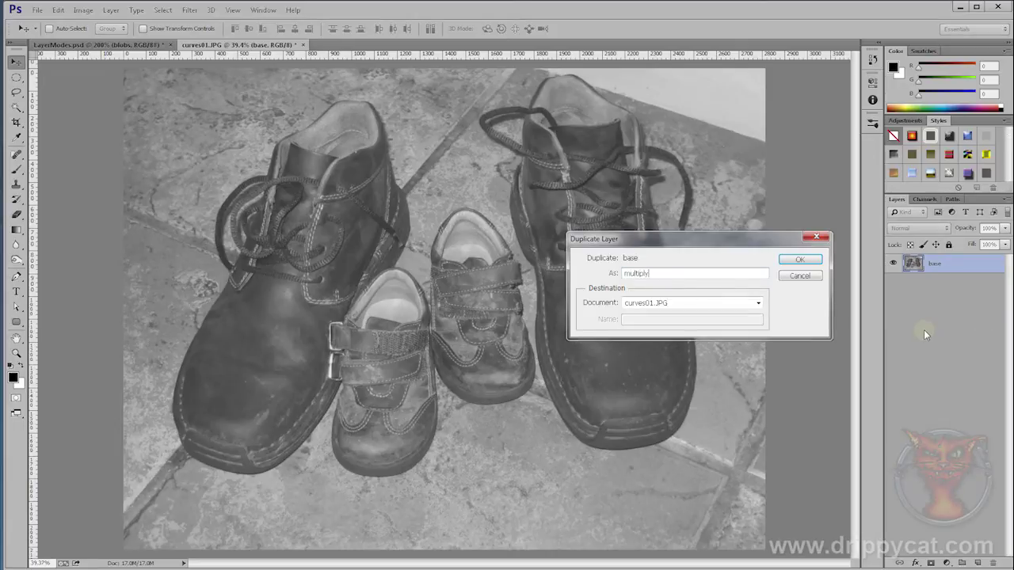
pyautogui.press('Return')
pyautogui.click(921, 227)
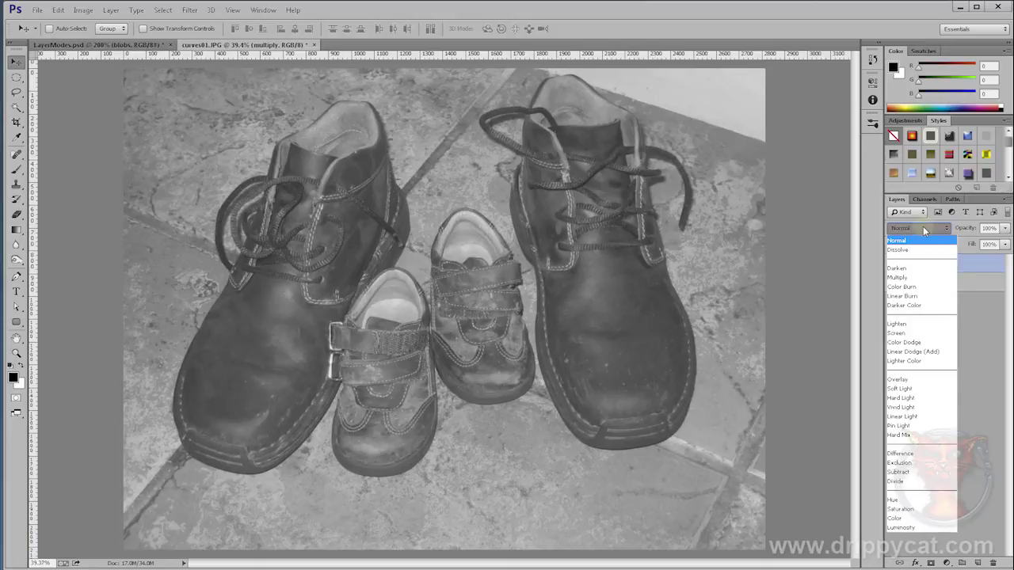
pyautogui.click(920, 278)
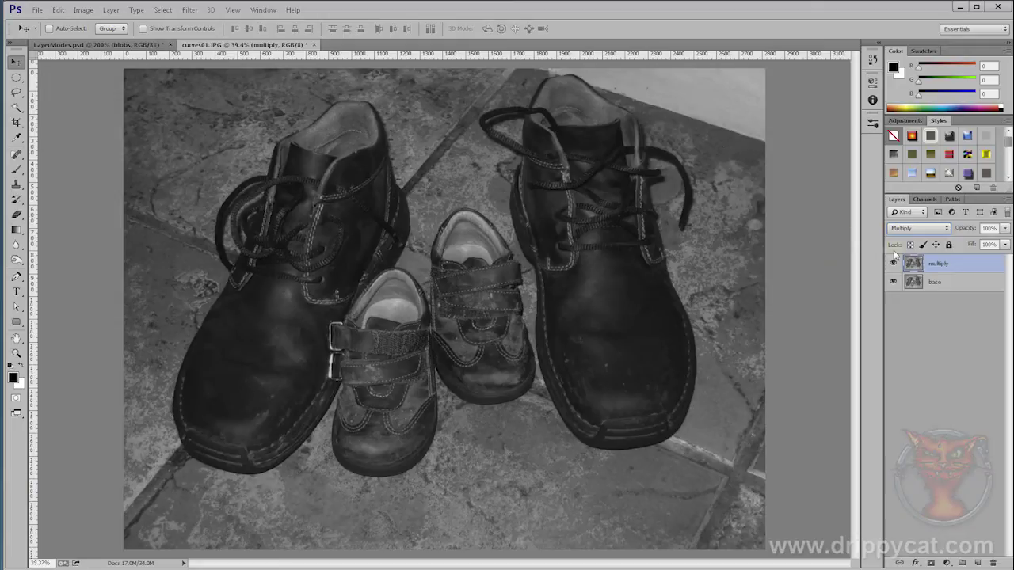
# - Duplicate the multiply layer as 'screen' and set its blend mode to Screen
pyautogui.rightClick(943, 267)
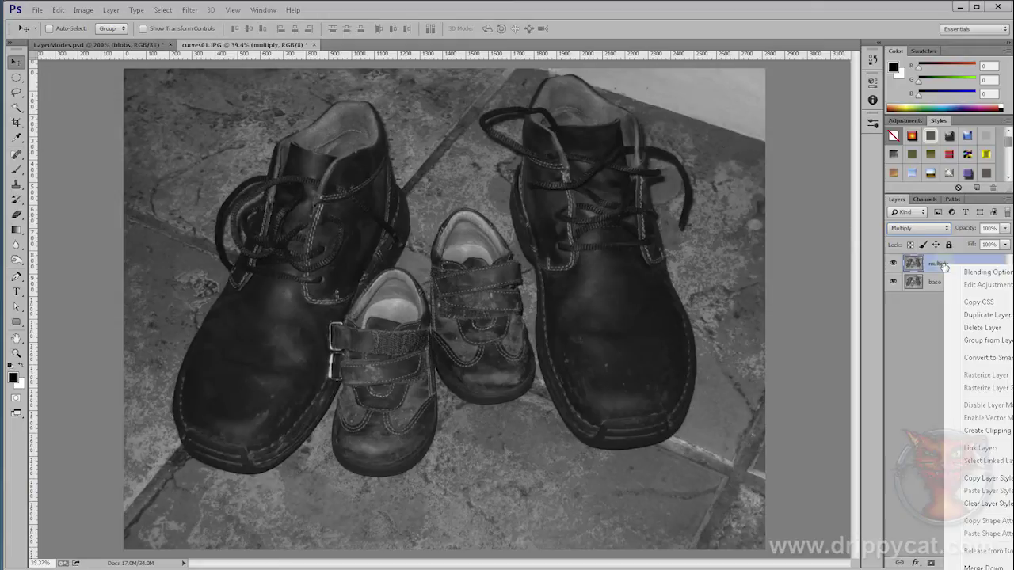
pyautogui.click(981, 316)
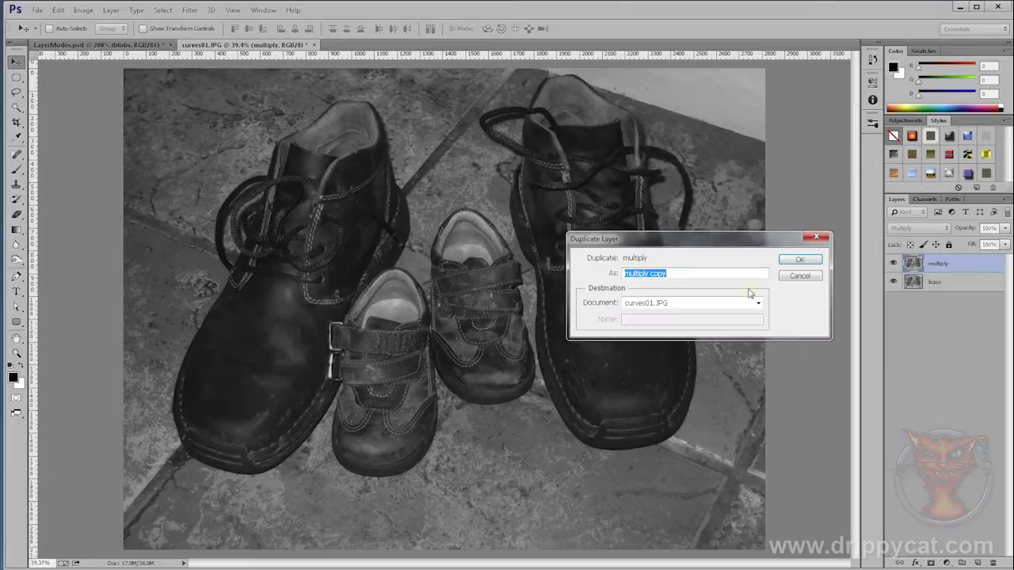
pyautogui.write('screen')
pyautogui.press('Return')
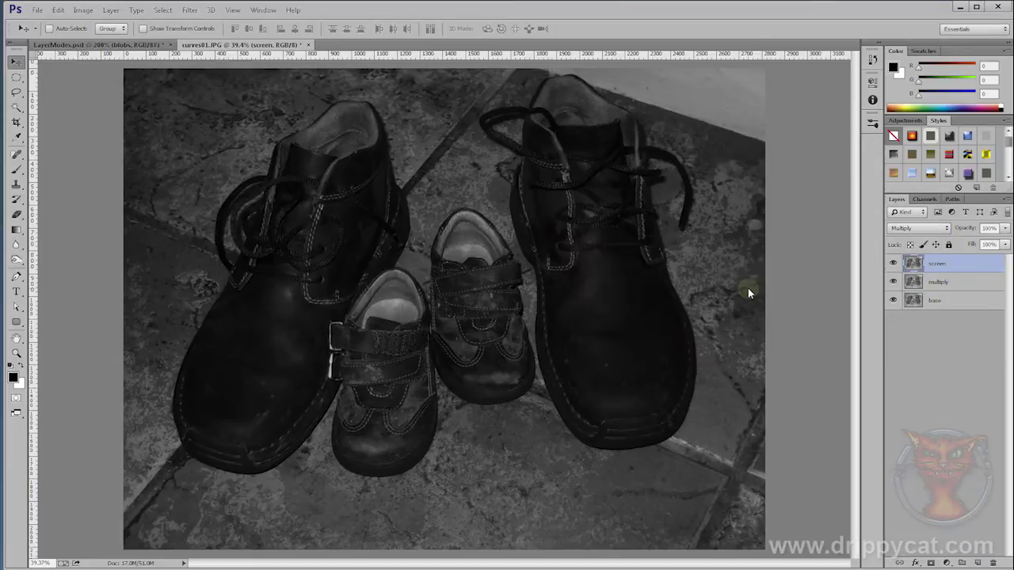
pyautogui.click(933, 226)
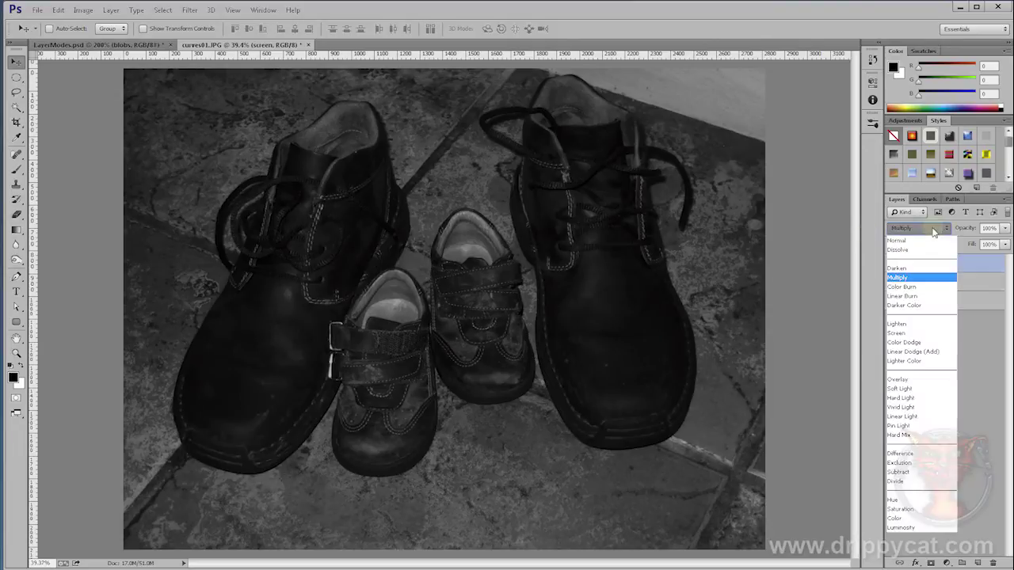
pyautogui.click(913, 328)
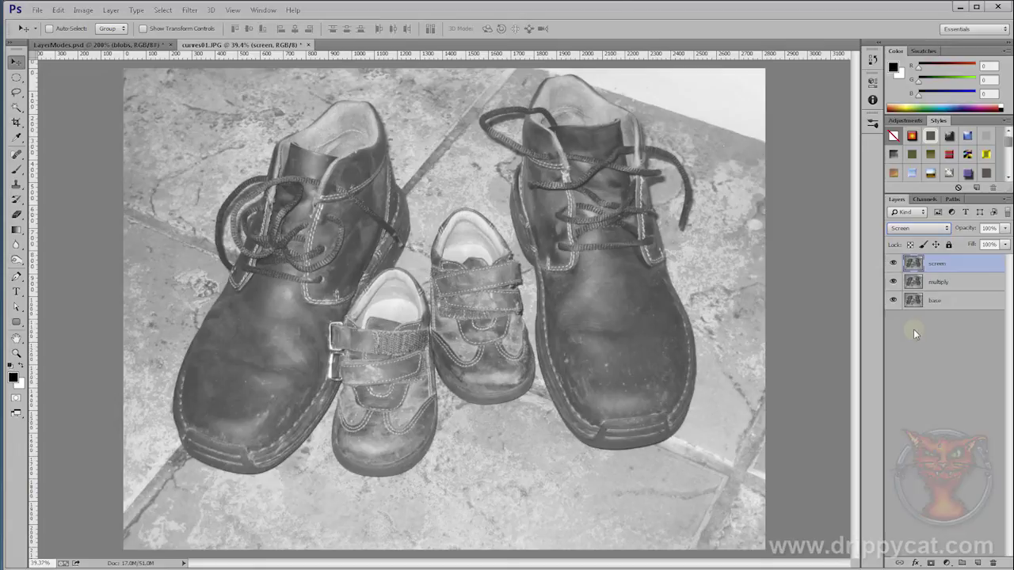
# - Toggle the screen and multiply layers' visibility to compare against base, leaving both shown
pyautogui.click(894, 263)
pyautogui.click(893, 282)
pyautogui.click(893, 282)
pyautogui.click(893, 262)
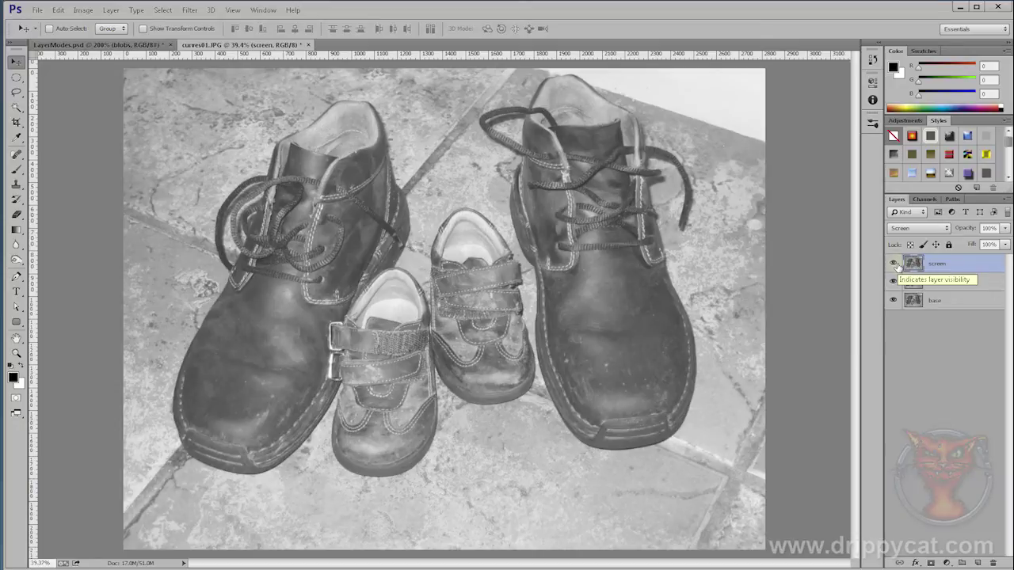
# - Hide the screen layer and lower the multiply layer's opacity to about 71%
pyautogui.click(894, 263)
pyautogui.click(946, 283)
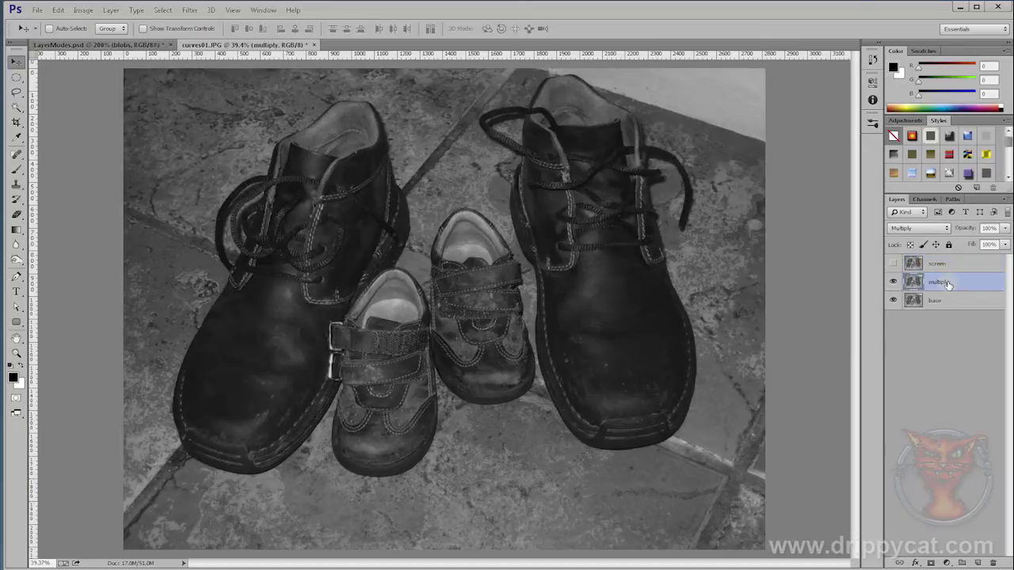
pyautogui.click(1006, 228)
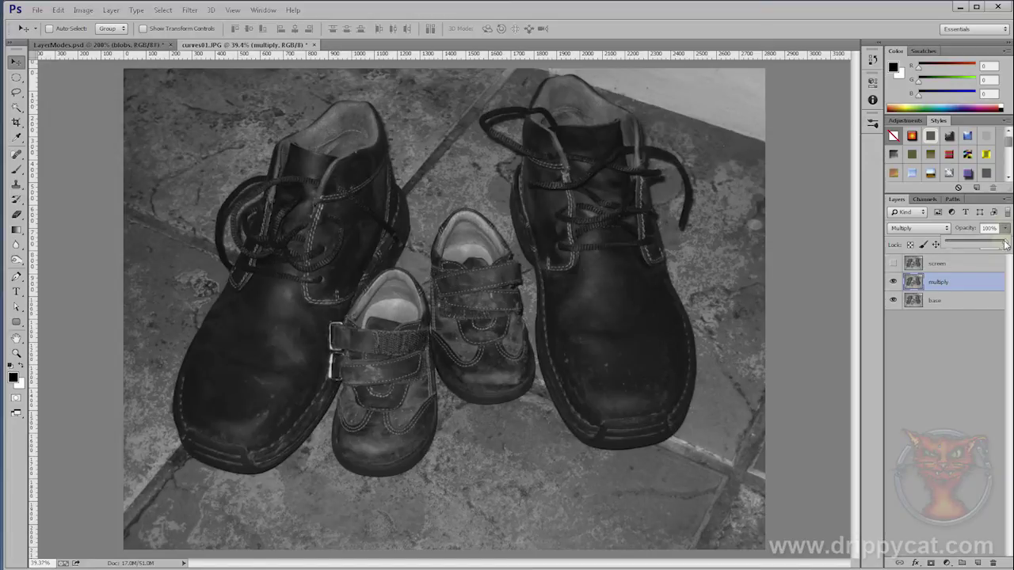
pyautogui.moveTo(1006, 246); pyautogui.dragTo(982, 248)
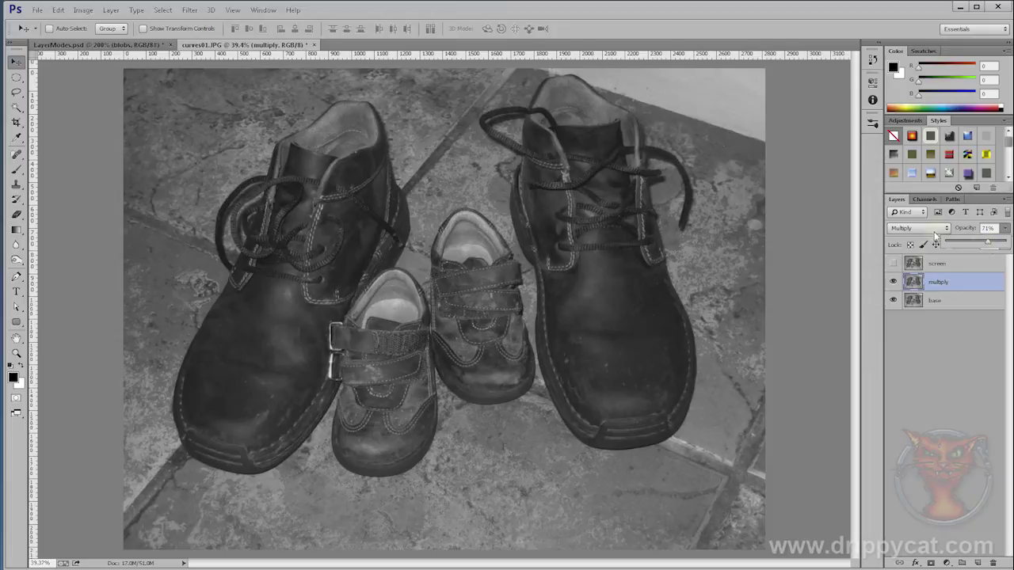
# - Show the screen layer again and reduce its opacity to 52%
pyautogui.click(945, 267)
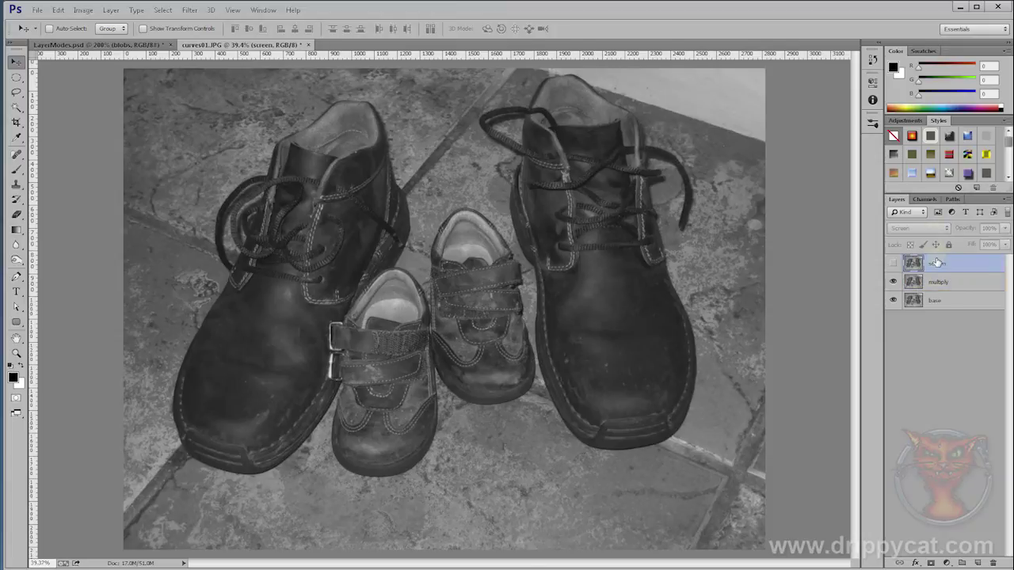
pyautogui.click(893, 263)
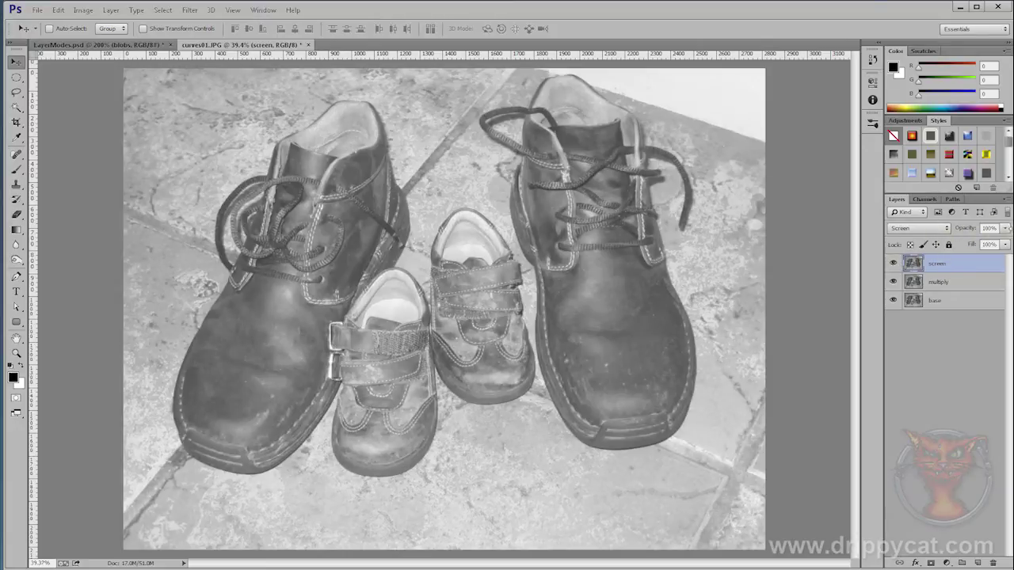
pyautogui.click(1005, 228)
pyautogui.moveTo(1004, 243); pyautogui.dragTo(981, 248)
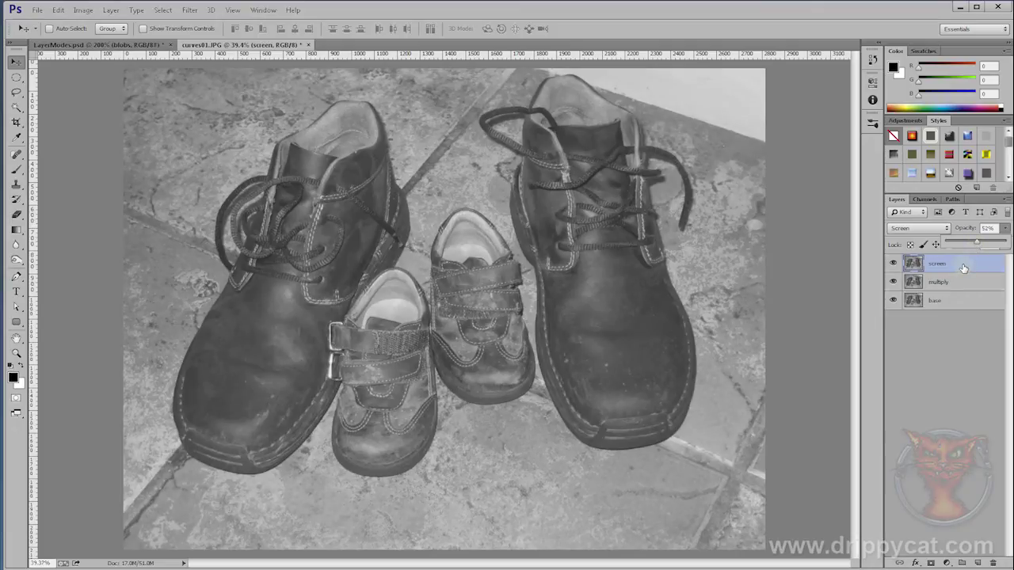
pyautogui.click(963, 269)
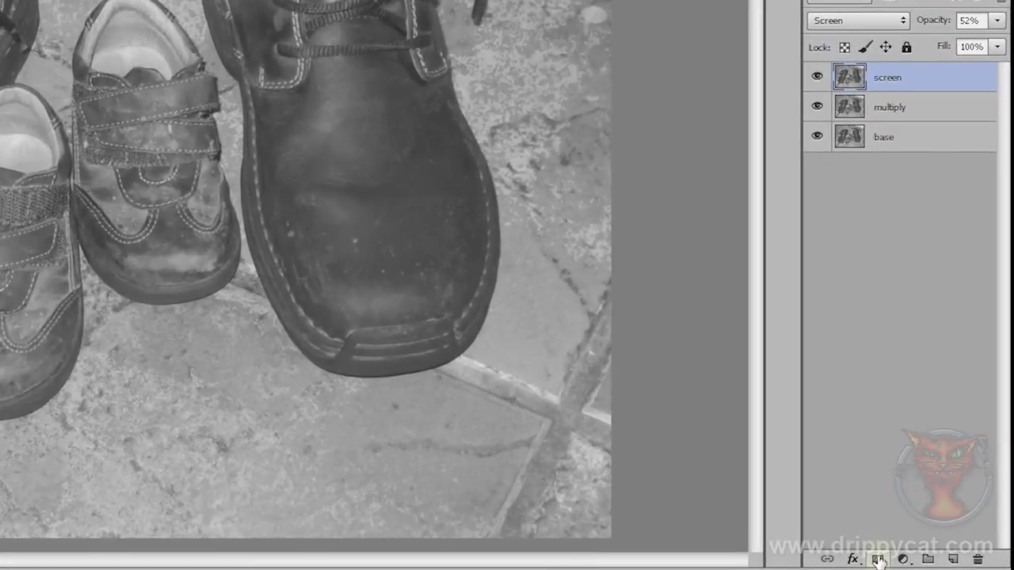
# - Add a layer mask to the screen layer and fill it with black foreground colour
pyautogui.click(877, 560)
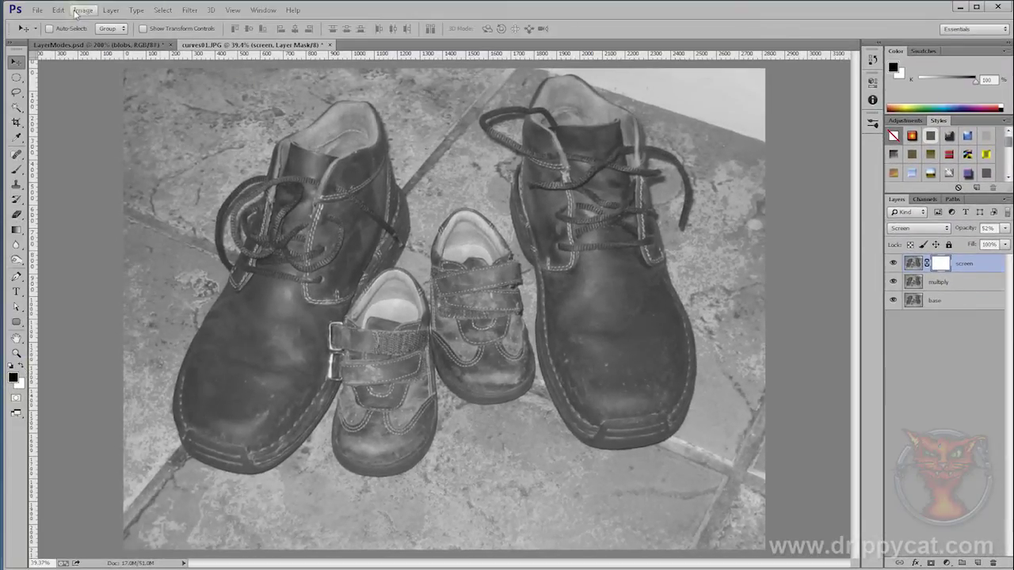
pyautogui.click(85, 11)
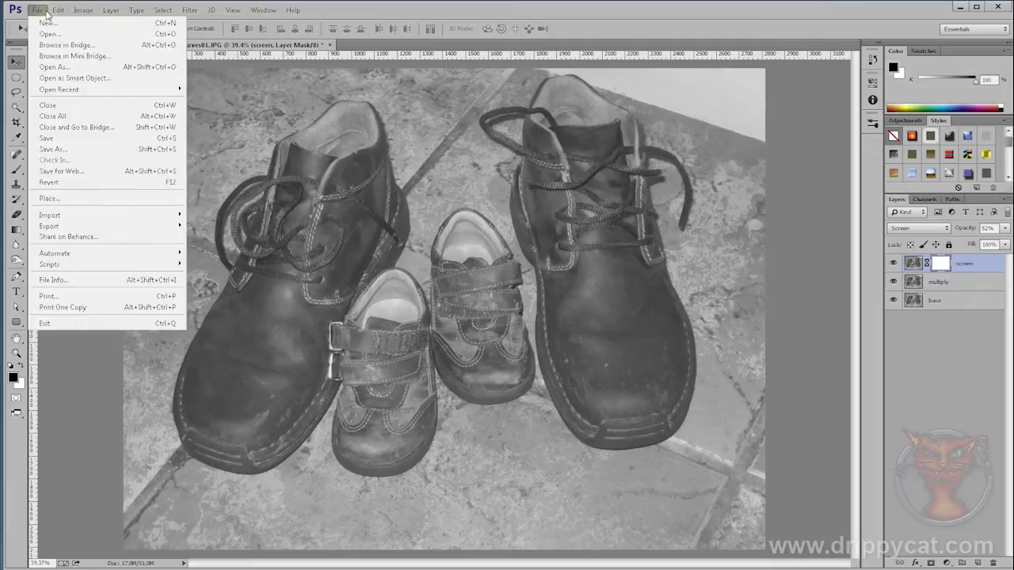
pyautogui.moveTo(58, 12)
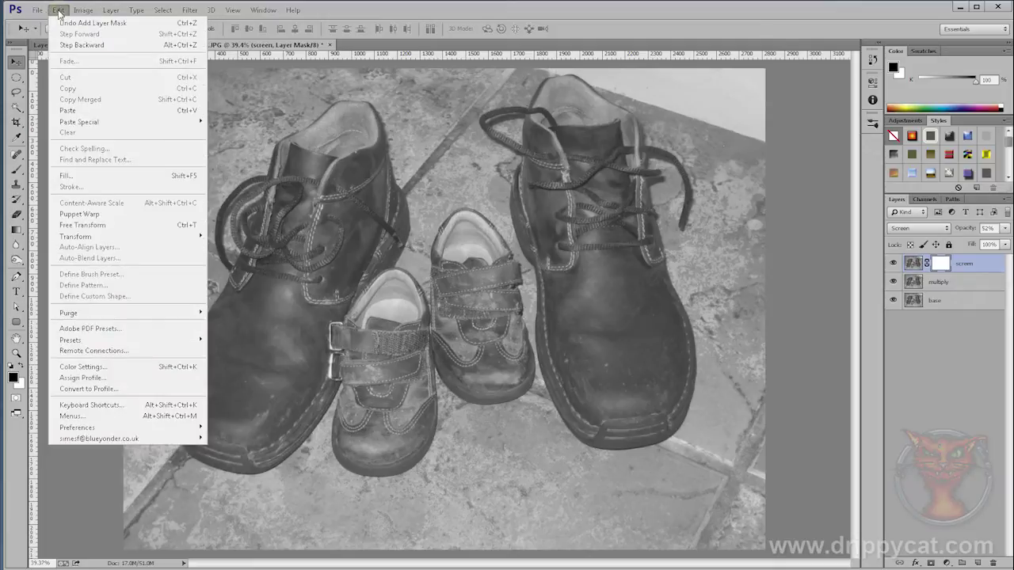
pyautogui.click(67, 175)
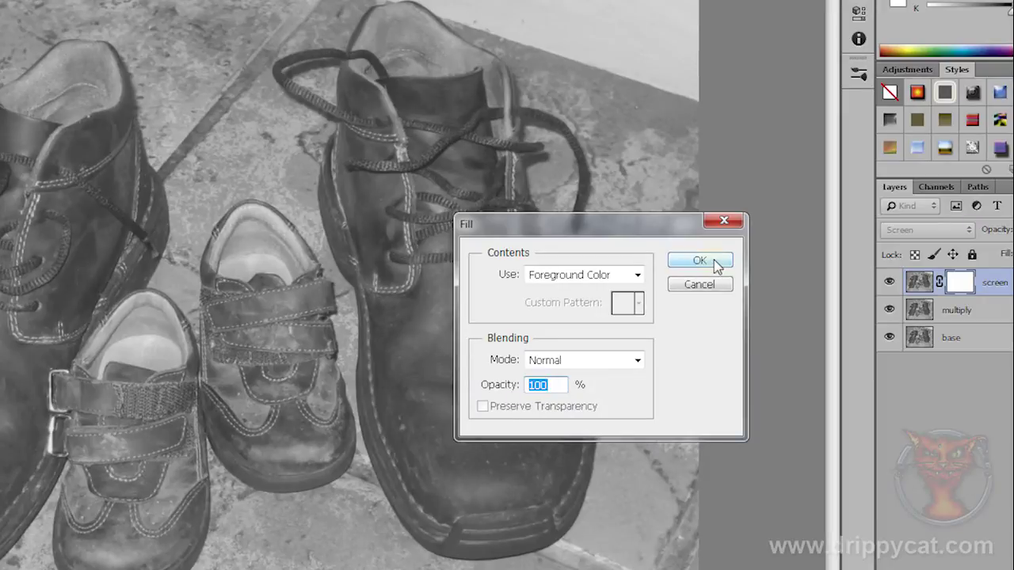
pyautogui.click(700, 261)
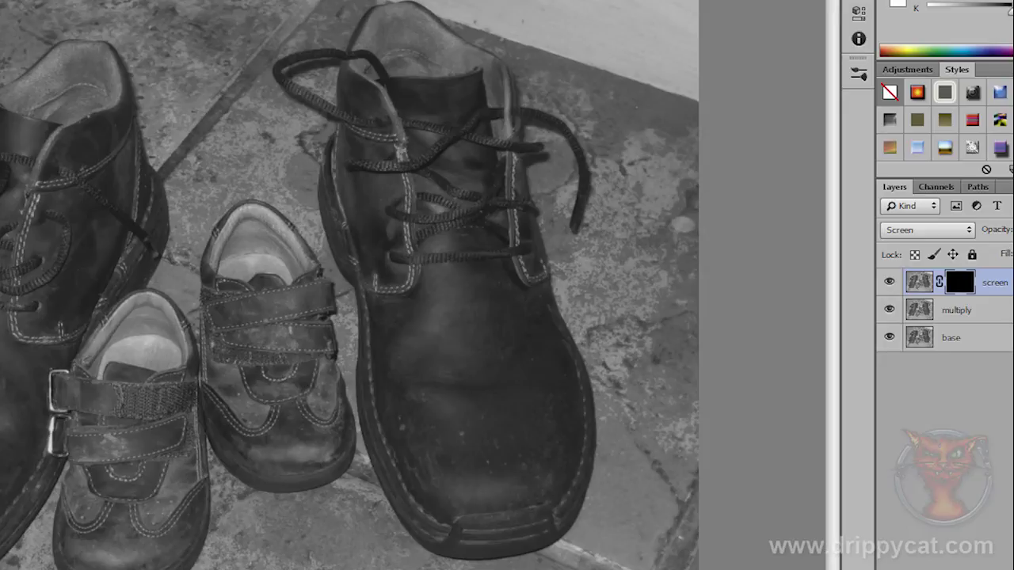
# - Enlarge the brush to about 156 px and paint the mask over the small shoe's heel highlights
pyautogui.click(441, 227)
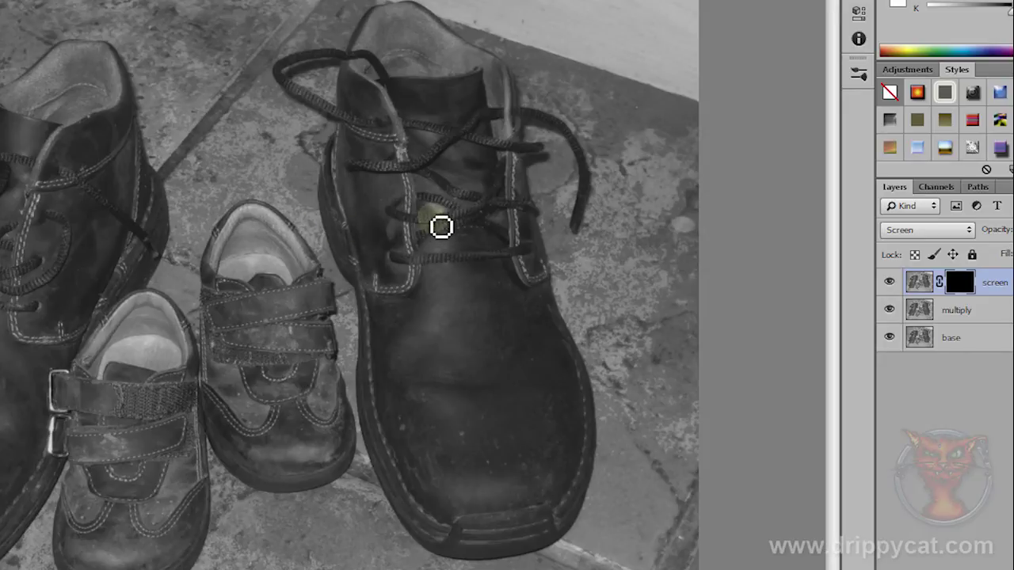
pyautogui.moveTo(432, 218)
pyautogui.mouseDown()
pyautogui.moveTo(471, 240)
pyautogui.moveTo(464, 233)
pyautogui.mouseUp()
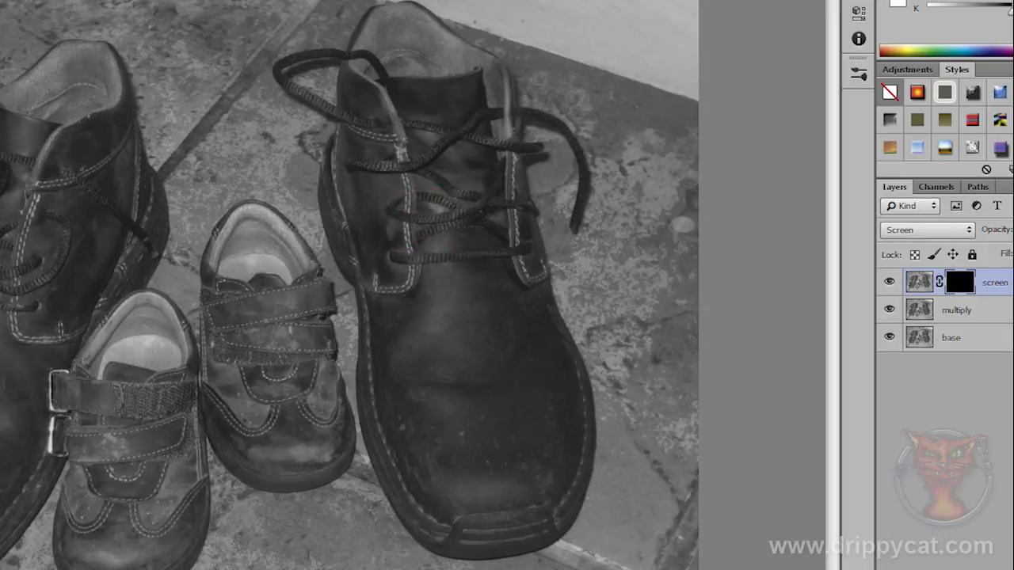
pyautogui.press('x')
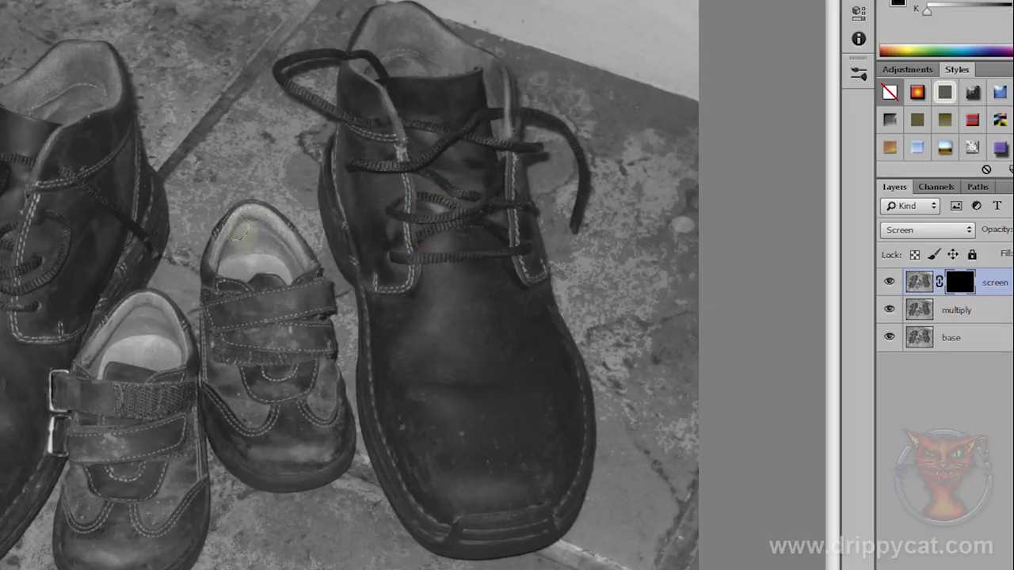
pyautogui.moveTo(224, 245)
pyautogui.mouseDown()
pyautogui.moveTo(247, 223)
pyautogui.moveTo(294, 264)
pyautogui.moveTo(221, 255)
pyautogui.moveTo(265, 223)
pyautogui.mouseUp()
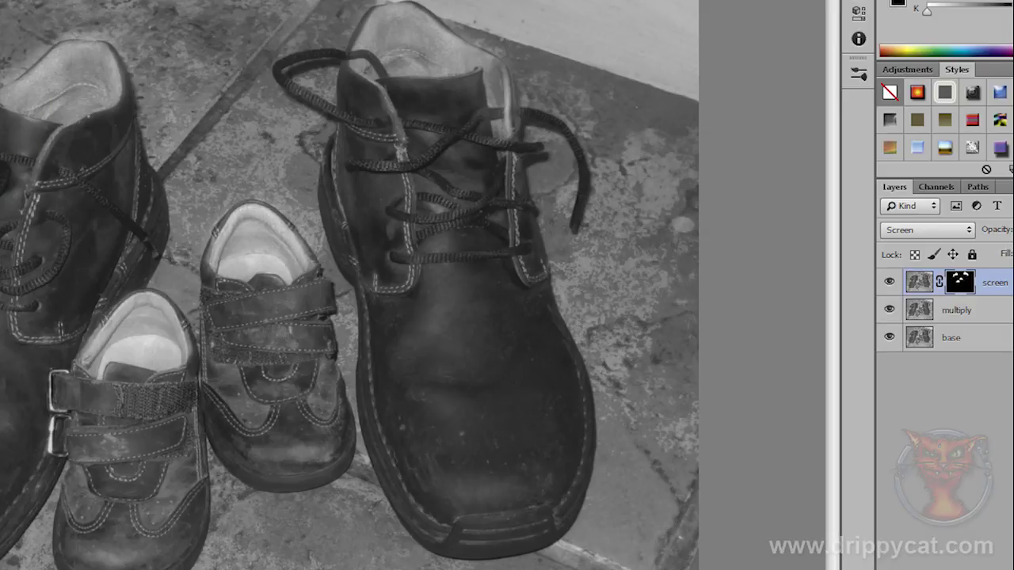
pyautogui.press('x')
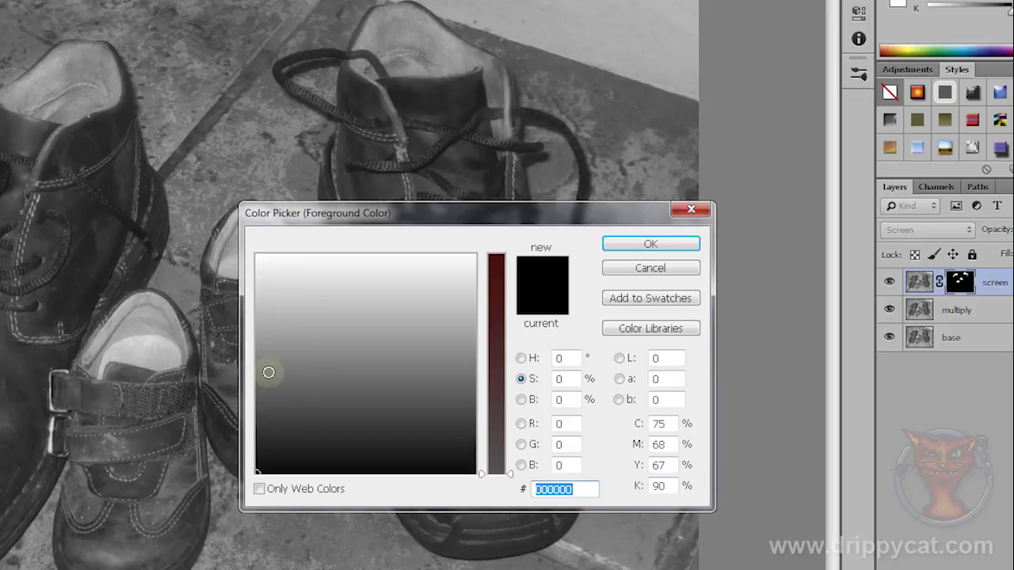
# - Choose mid grey #5f5f5f as the painting colour and shrink the brush
pyautogui.moveTo(261, 378); pyautogui.dragTo(242, 389)
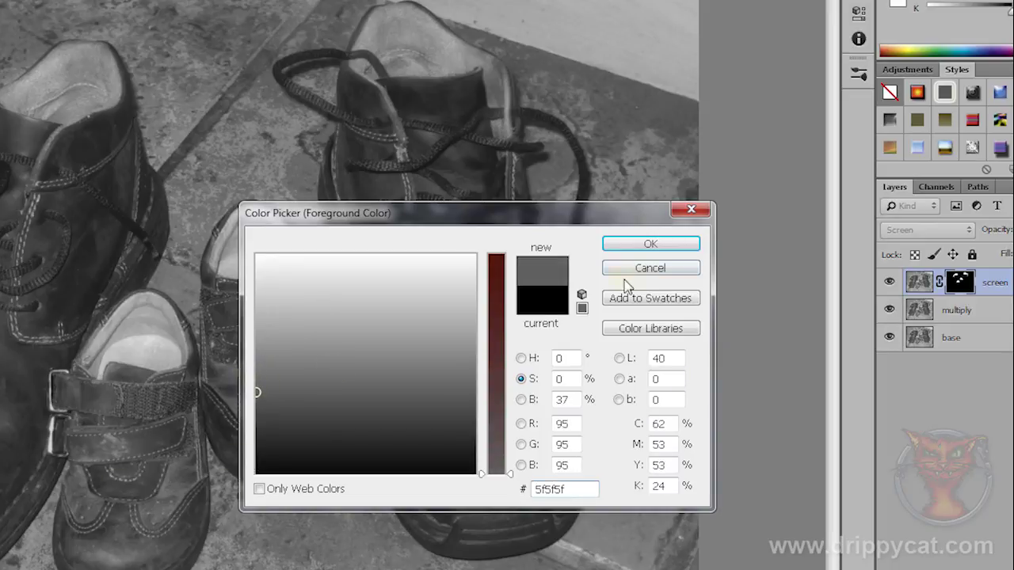
pyautogui.click(656, 244)
pyautogui.moveTo(475, 408); pyautogui.dragTo(521, 385)
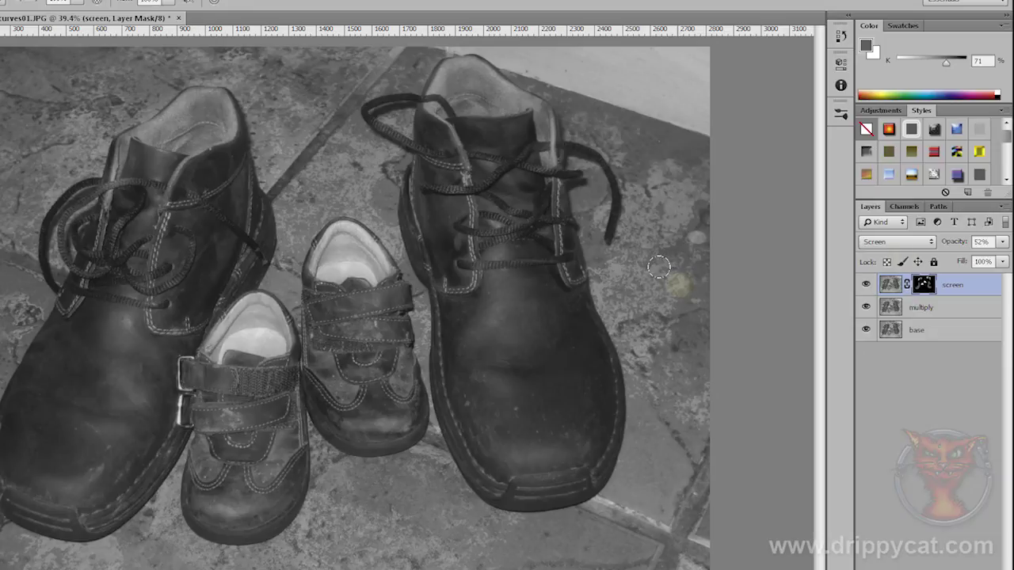
# - Drag the screen layer's opacity down to 42%
pyautogui.moveTo(1002, 262); pyautogui.dragTo(964, 263)
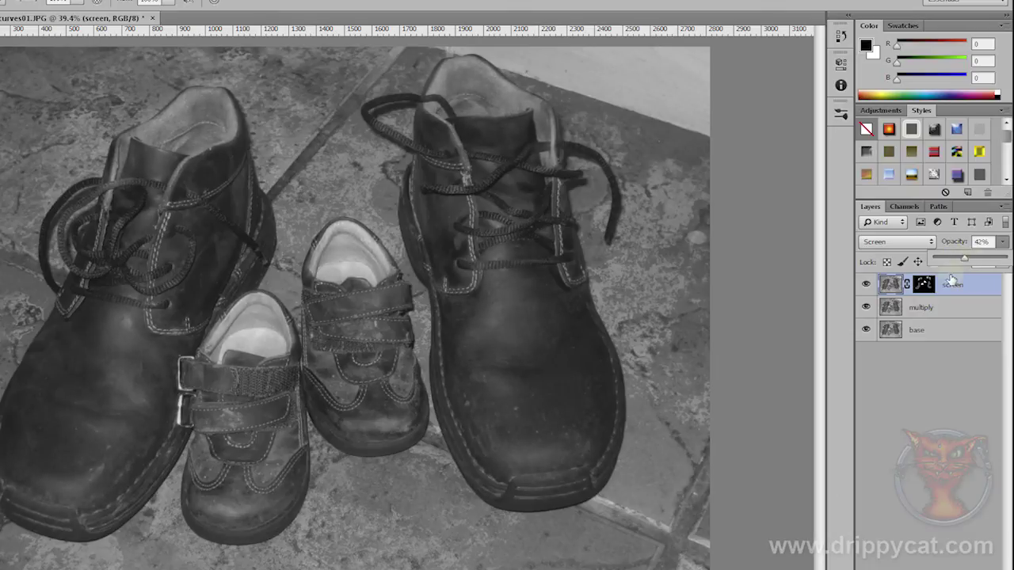
pyautogui.click(942, 287)
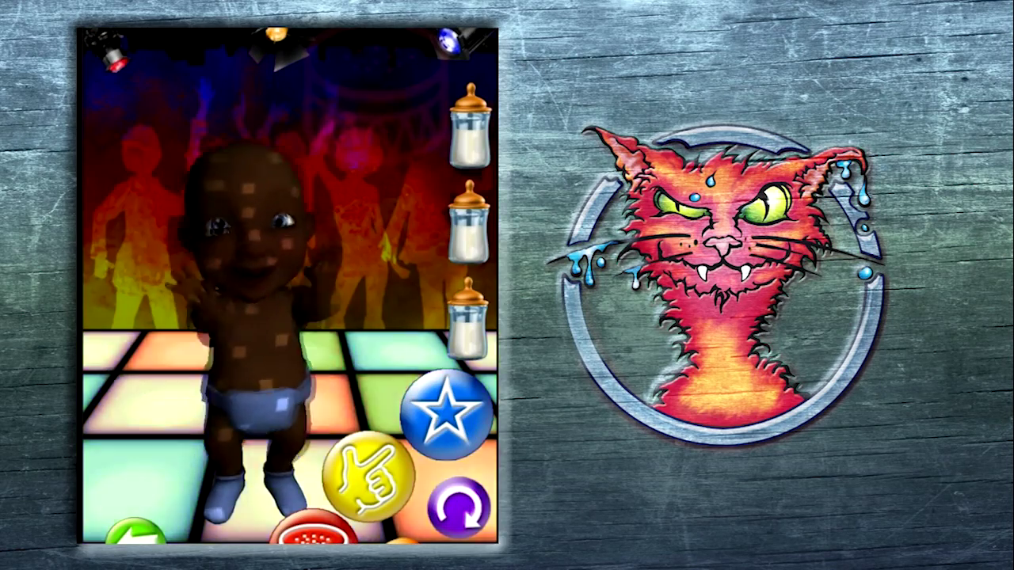
# - Tap the blue star button so the baby performs the star dance
pyautogui.click(465, 411)
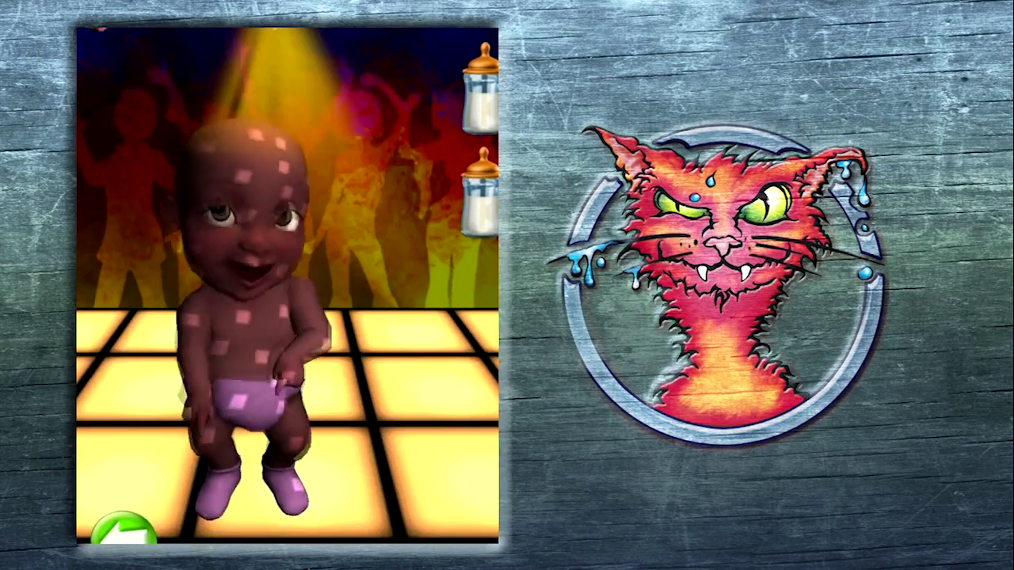